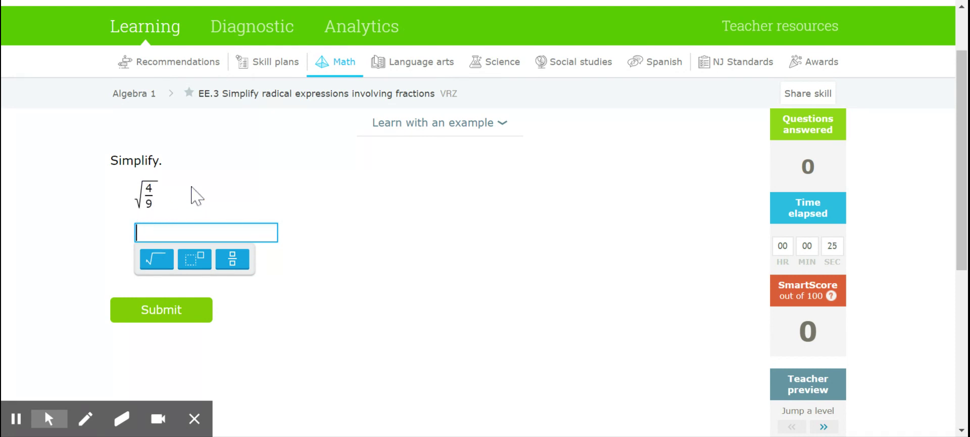
- Handwrite the working √4/√9 = 2/3 in red beside the √(4/9) problem
click(94, 424)
mouse_move(243, 158)
mouse_down()
mouse_move(280, 151)
mouse_move(279, 176)
mouse_move(255, 188)
mouse_move(273, 187)
mouse_move(273, 202)
mouse_up()
drag(270, 194, 269, 208)
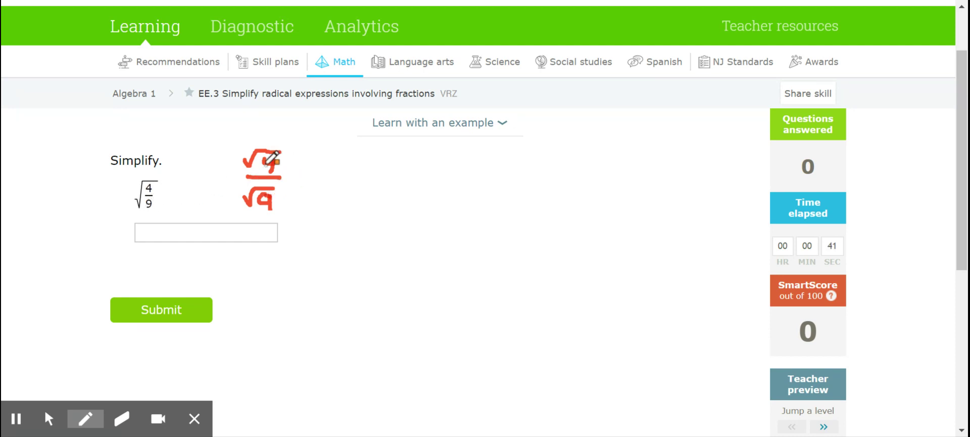
mouse_move(298, 174)
mouse_down()
mouse_move(311, 175)
mouse_move(312, 187)
mouse_up()
mouse_move(346, 156)
mouse_down()
mouse_move(355, 183)
mouse_move(347, 209)
mouse_up()
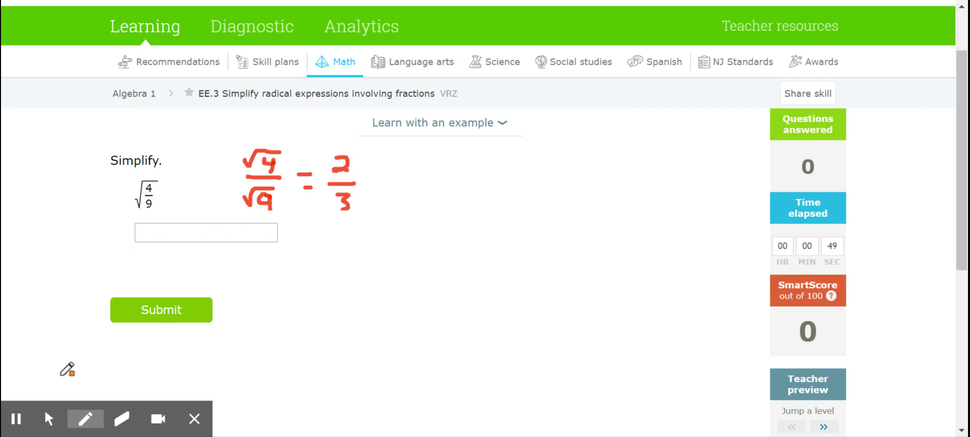
- Enter 2/3 as the answer to √(4/9) and submit it
click(49, 419)
click(202, 232)
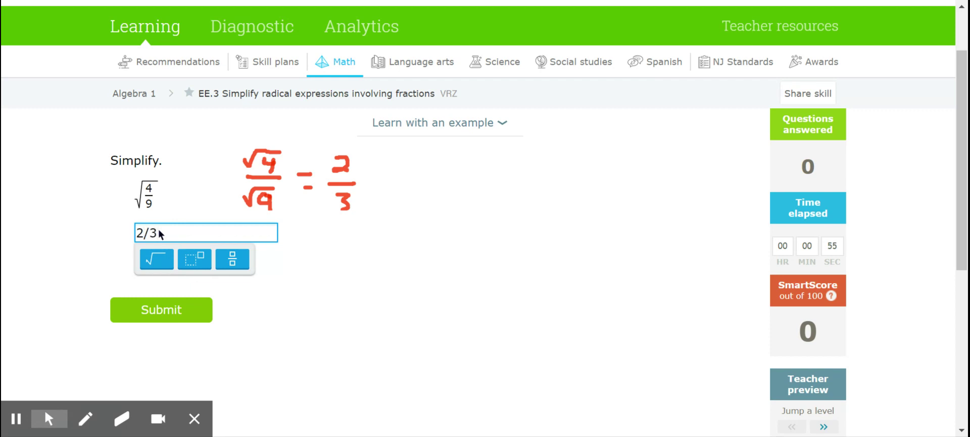
key(Return)
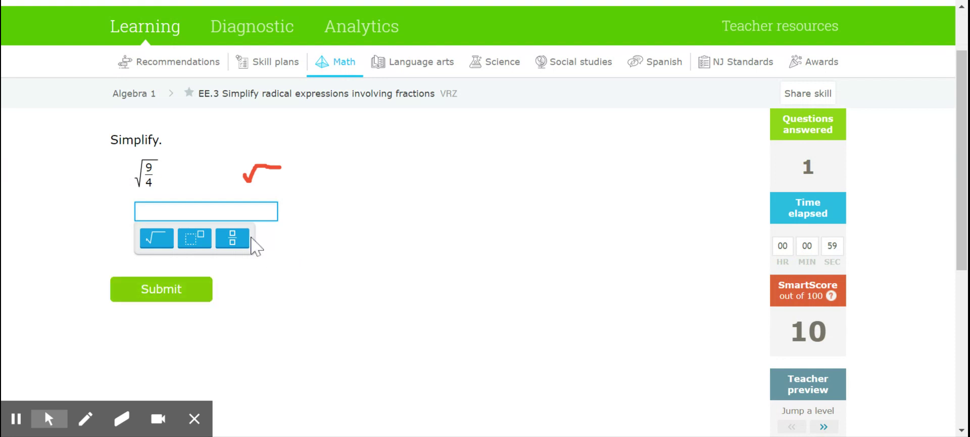
- Erase the leftover ink and handwrite √9/√4 = 3/2 beside the √(9/4) problem
click(121, 418)
mouse_move(255, 176)
mouse_down()
mouse_move(275, 162)
mouse_move(262, 167)
mouse_up()
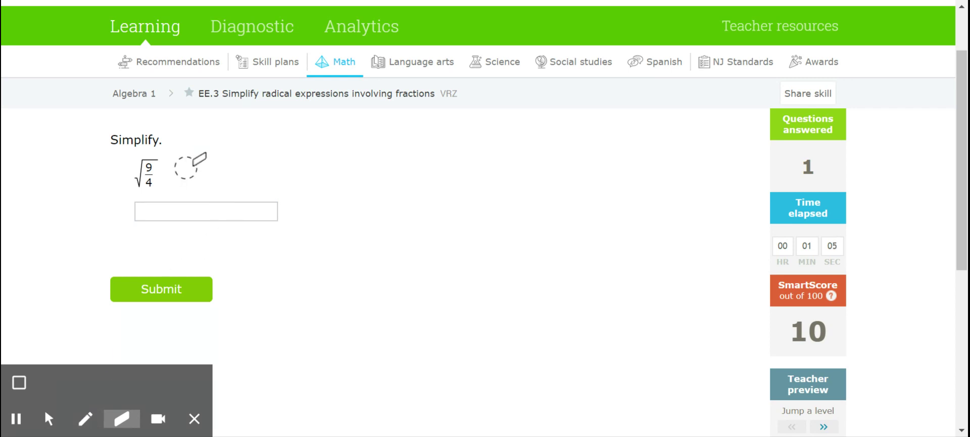
click(85, 418)
mouse_move(267, 132)
mouse_down()
mouse_move(277, 141)
mouse_move(296, 126)
mouse_move(306, 158)
mouse_move(275, 168)
mouse_move(296, 165)
mouse_up()
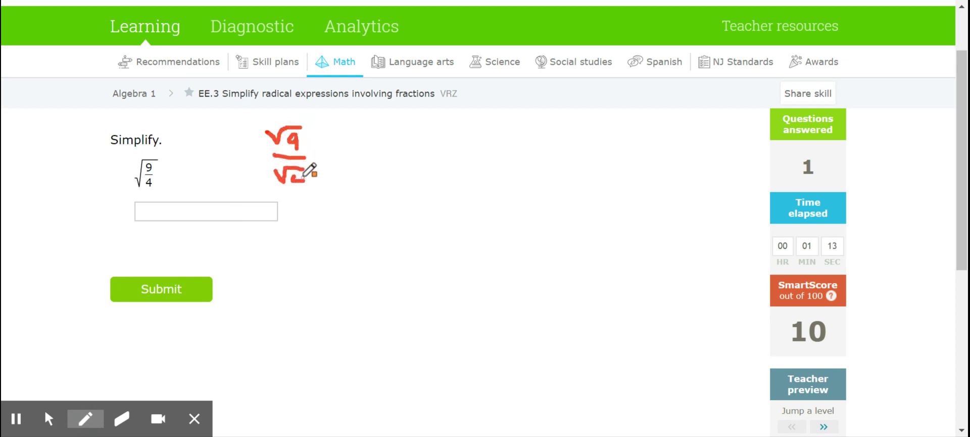
drag(320, 167, 326, 167)
mouse_move(353, 139)
mouse_down()
mouse_move(367, 148)
mouse_move(359, 161)
mouse_move(374, 170)
mouse_move(378, 200)
mouse_up()
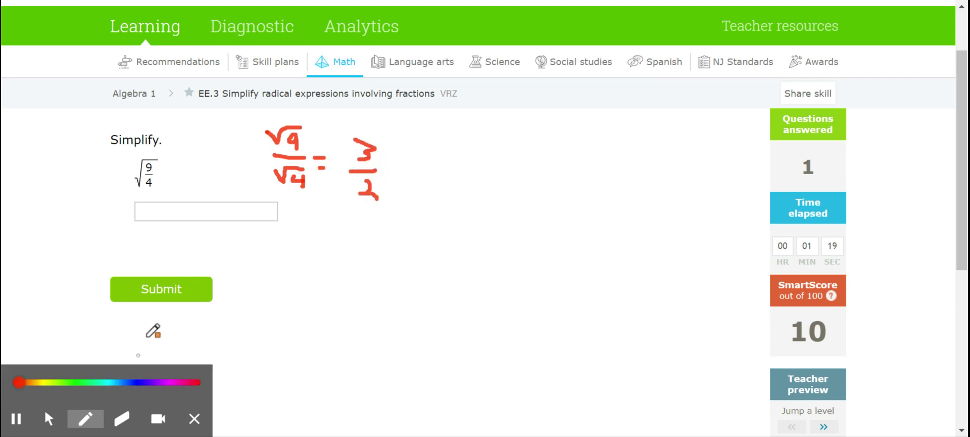
- Enter the stacked fraction 3/2 as the answer to √(9/4) and submit it
click(48, 418)
click(165, 211)
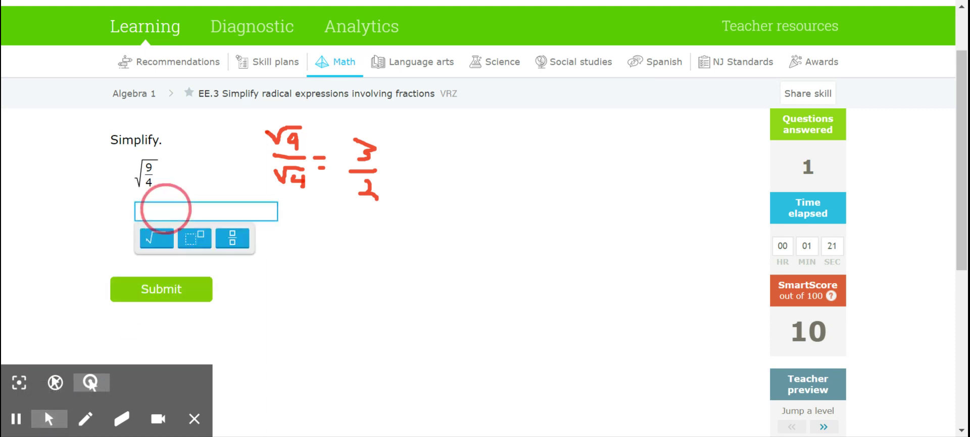
click(226, 236)
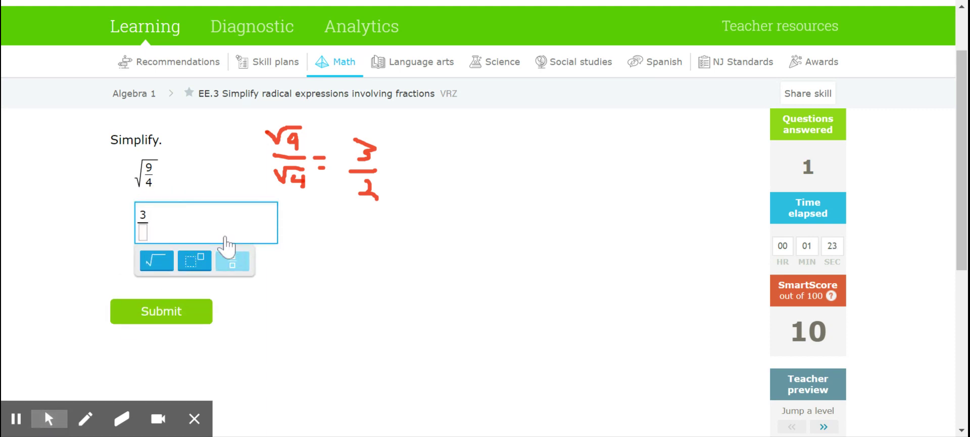
text(2)
key(Return)
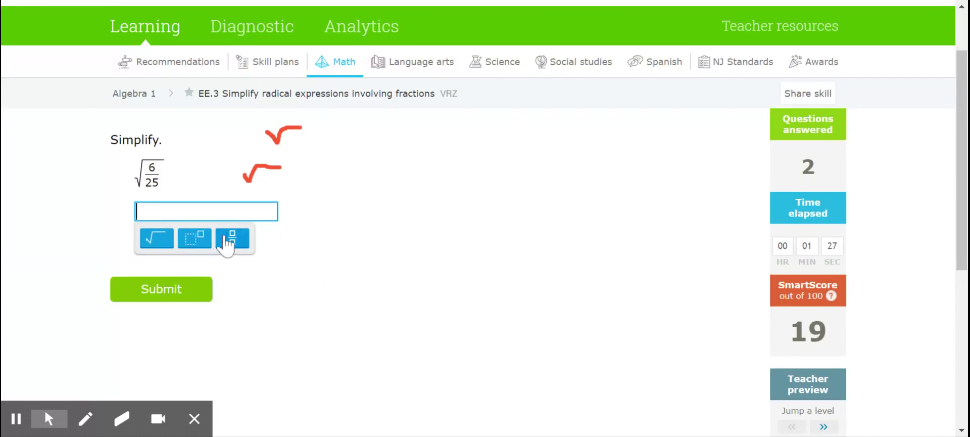
- Erase the leftover radical marks and handwrite √6/√25 = √6/5 beside the √(6/25) problem, boxing the result
mouse_move(116, 413)
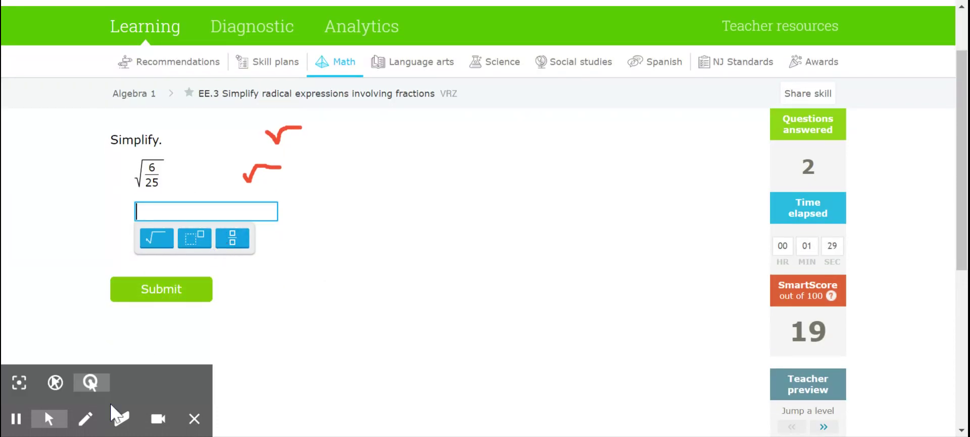
click(116, 419)
mouse_move(249, 150)
mouse_down()
mouse_move(297, 123)
mouse_move(251, 169)
mouse_up()
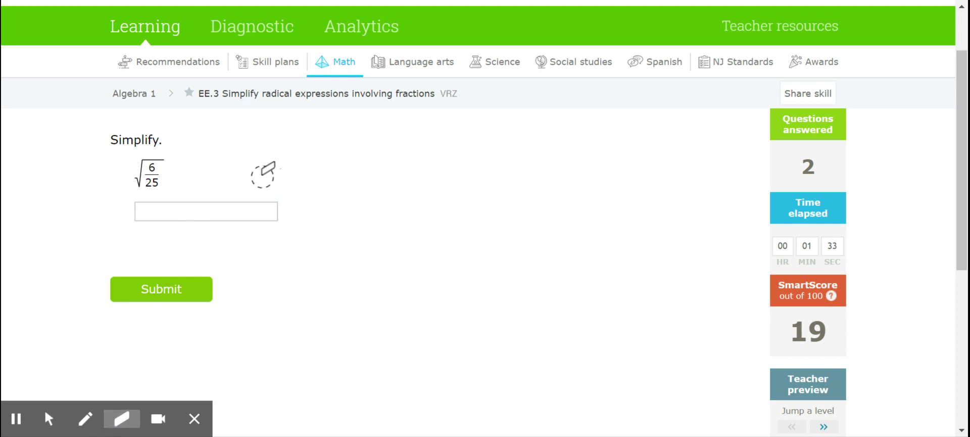
click(80, 420)
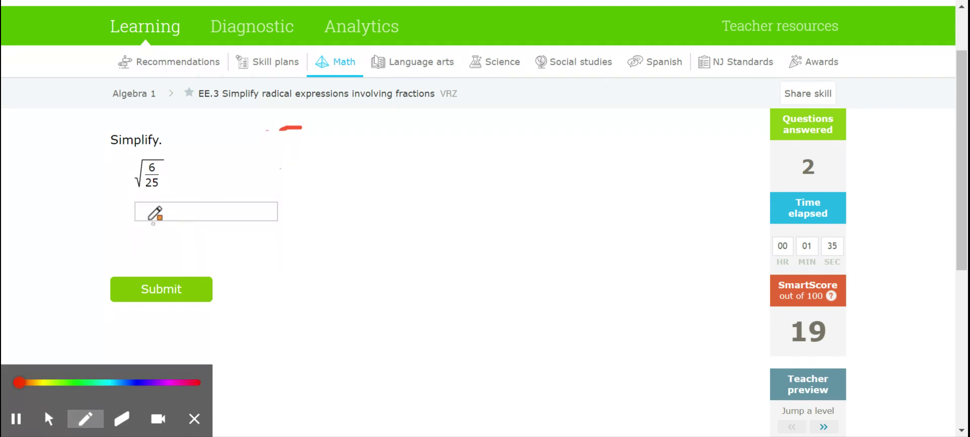
mouse_move(263, 136)
mouse_down()
mouse_move(268, 150)
mouse_move(290, 141)
mouse_move(303, 167)
mouse_up()
mouse_move(248, 186)
mouse_down()
mouse_move(287, 177)
mouse_move(284, 187)
mouse_move(336, 168)
mouse_up()
mouse_move(321, 175)
mouse_down()
mouse_move(393, 169)
mouse_move(364, 195)
mouse_up()
mouse_move(353, 147)
mouse_down()
mouse_move(357, 159)
mouse_move(379, 140)
mouse_move(382, 153)
mouse_move(347, 185)
mouse_move(354, 197)
mouse_move(396, 195)
mouse_move(407, 126)
mouse_move(354, 137)
mouse_up()
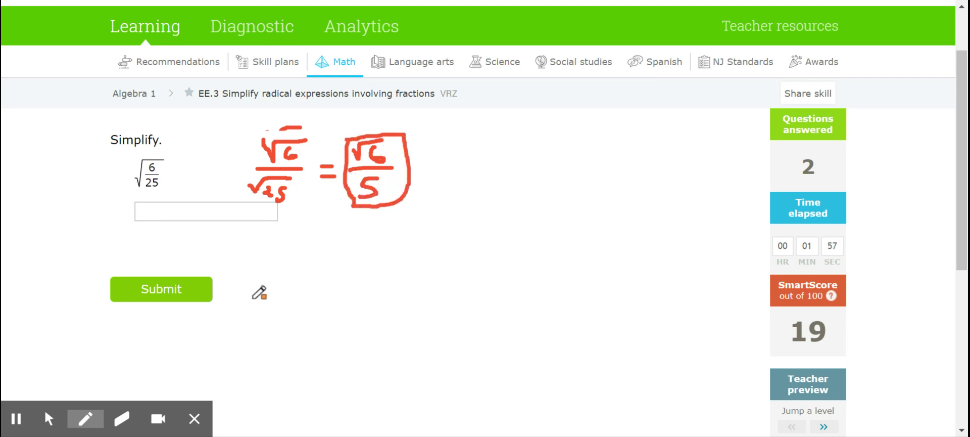
- Enter a fraction with √6 over 5 as the answer to √(6/25) and submit it
mouse_move(126, 417)
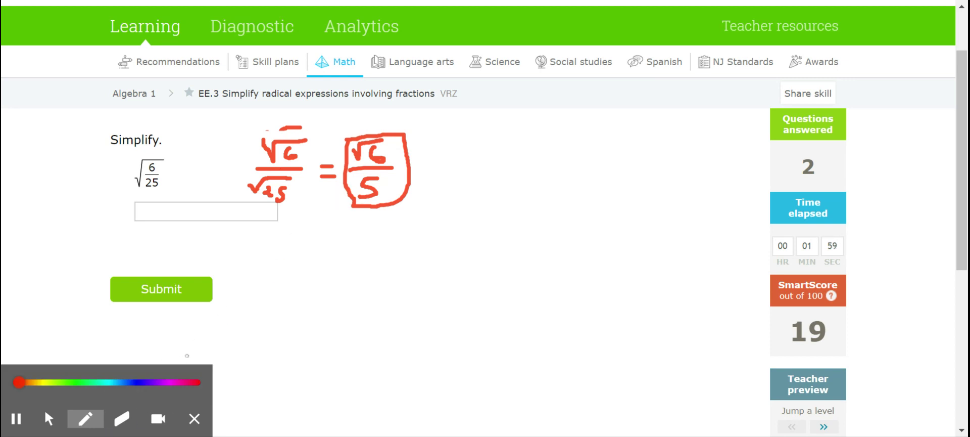
click(49, 418)
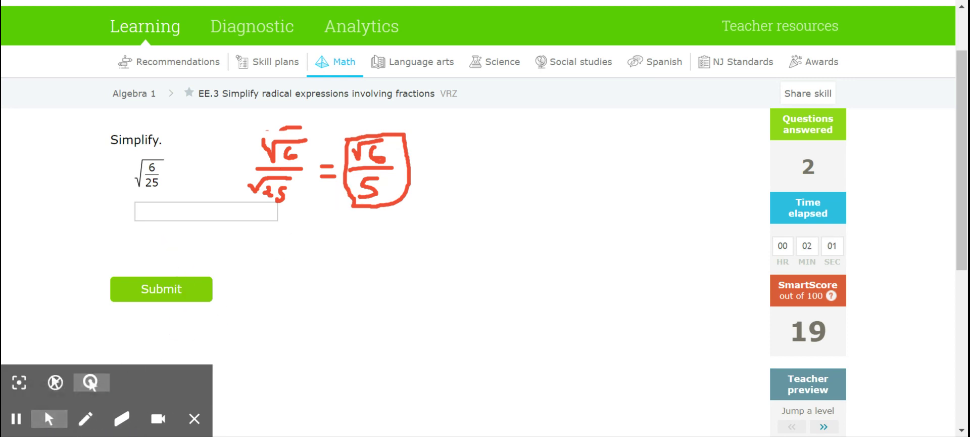
click(206, 211)
click(232, 235)
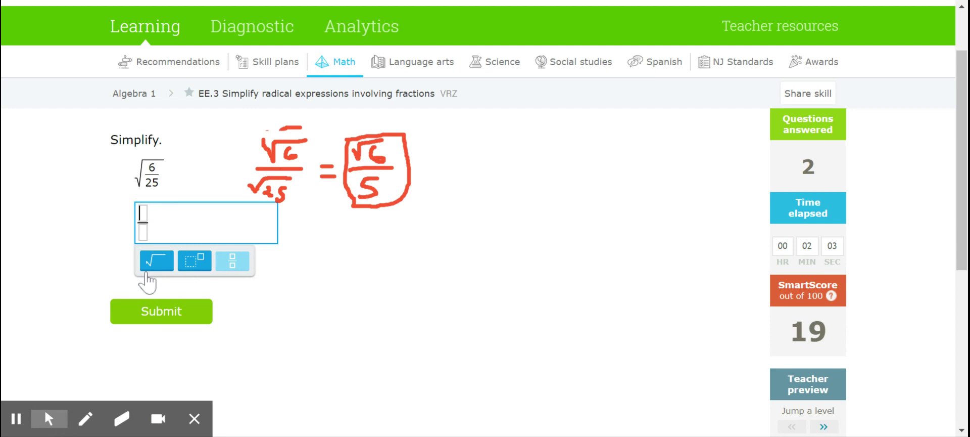
click(161, 261)
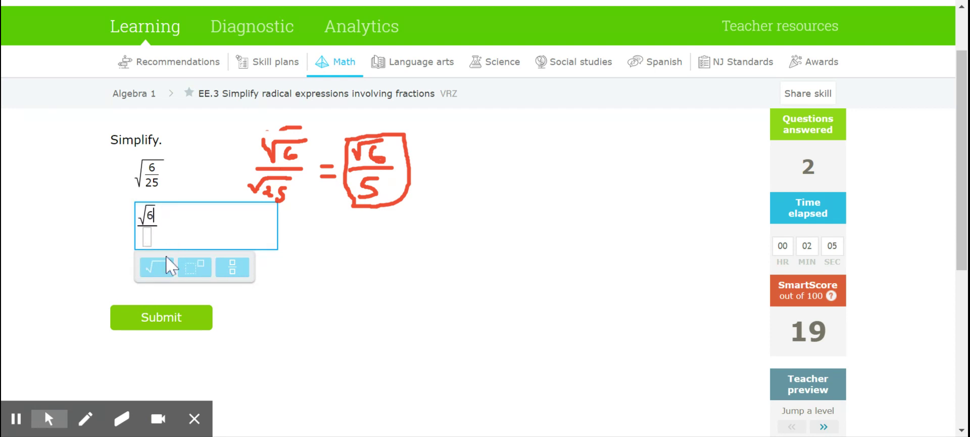
text(5)
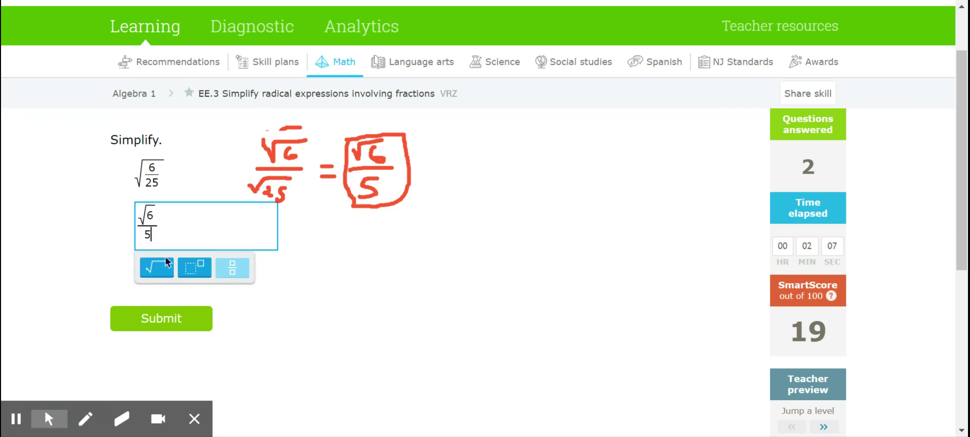
key(Return)
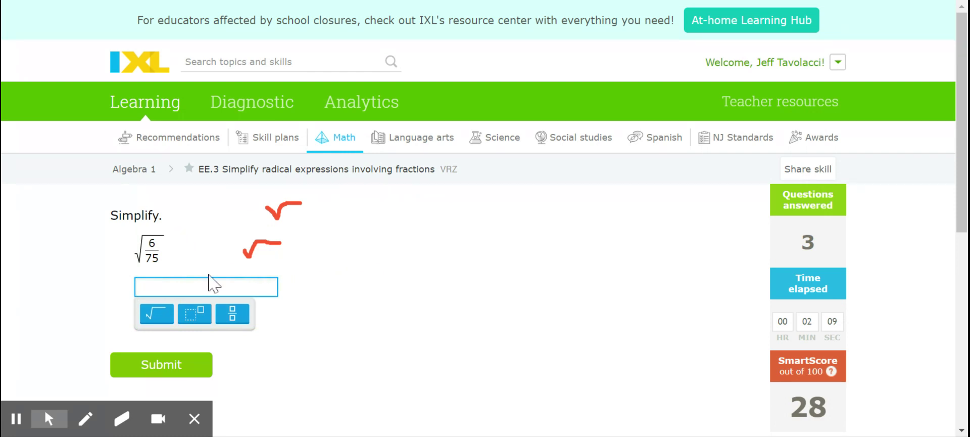
- Erase the leftover red radical marks beside the √(6/75) problem
mouse_move(136, 420)
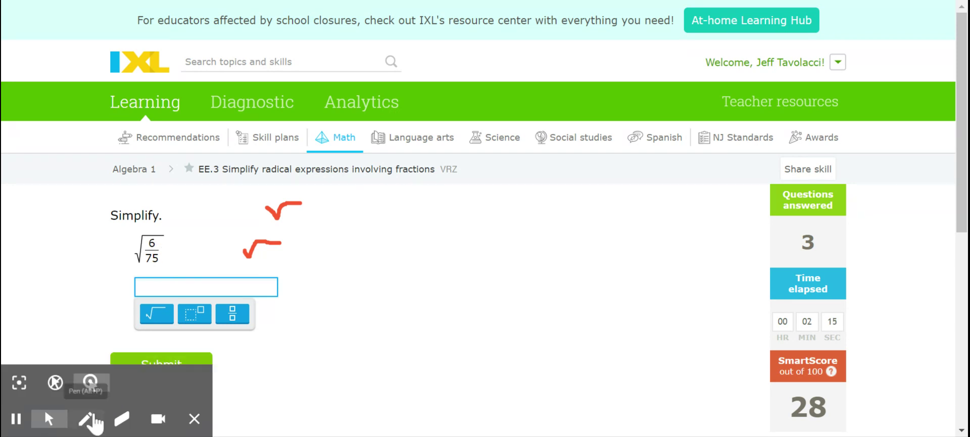
click(121, 418)
mouse_move(225, 270)
mouse_down()
mouse_move(297, 202)
mouse_move(250, 246)
mouse_move(256, 201)
mouse_move(266, 199)
mouse_up()
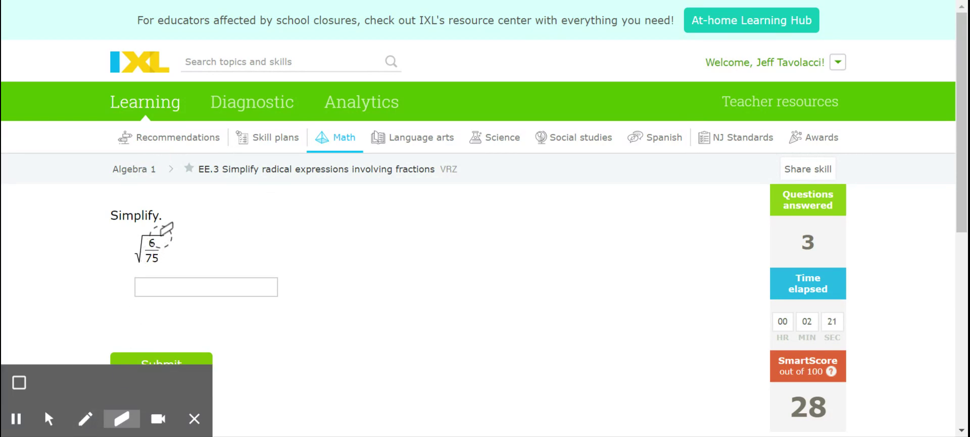
- Handwrite √(6/75) factored as √2·√3 over √25·√3, cross out both √3 factors, and write = √2/5
click(85, 419)
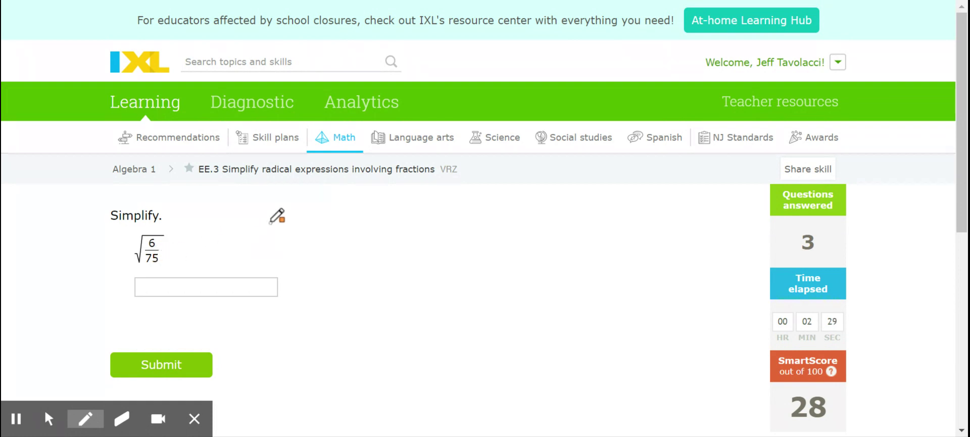
mouse_move(272, 215)
mouse_down()
mouse_move(302, 210)
mouse_move(306, 228)
mouse_move(339, 215)
mouse_move(332, 233)
mouse_up()
drag(268, 237, 354, 236)
mouse_move(266, 254)
mouse_down()
mouse_move(303, 248)
mouse_move(295, 269)
mouse_move(346, 248)
mouse_up()
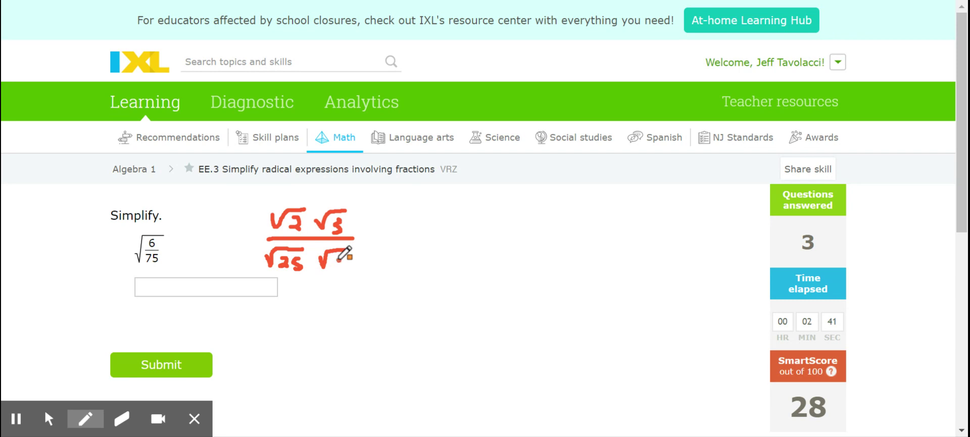
mouse_move(357, 208)
mouse_down()
mouse_move(324, 234)
mouse_move(321, 270)
mouse_up()
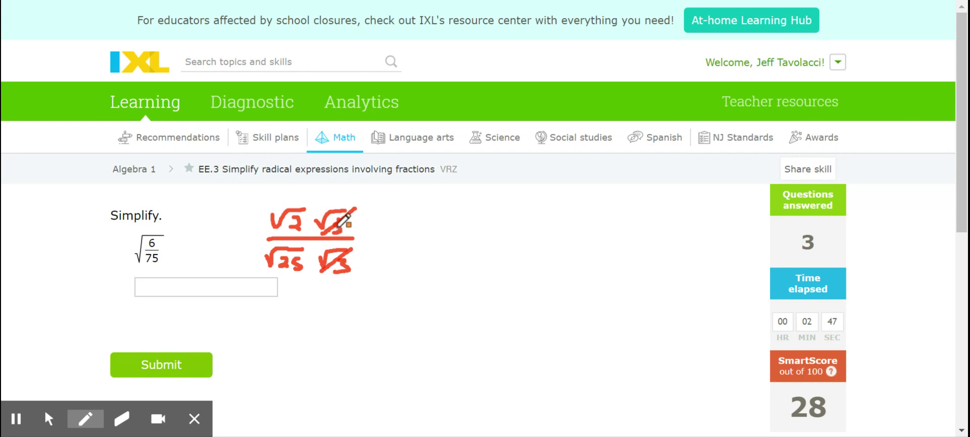
mouse_move(373, 236)
mouse_down()
mouse_move(386, 235)
mouse_move(387, 247)
mouse_move(434, 208)
mouse_move(435, 230)
mouse_move(448, 237)
mouse_up()
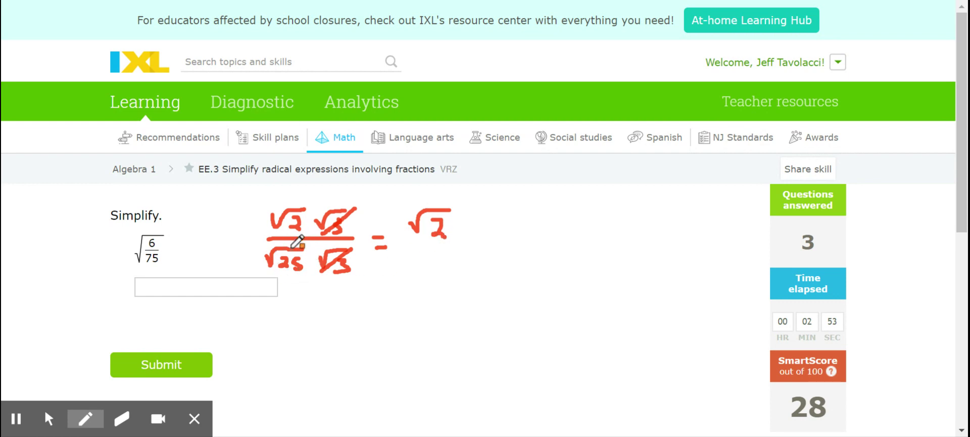
mouse_move(409, 243)
mouse_down()
mouse_move(450, 243)
mouse_move(422, 276)
mouse_up()
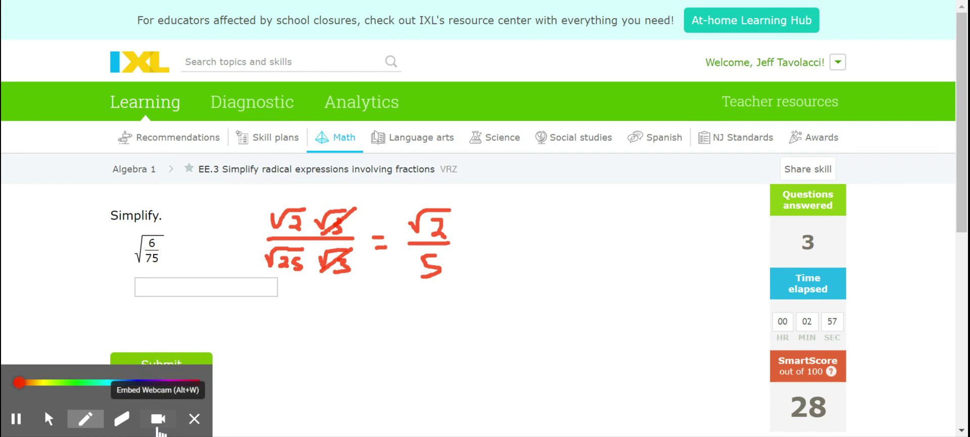
- Enter a fraction with √2 over 5 as the answer to √(6/75) and submit it
click(49, 418)
click(154, 286)
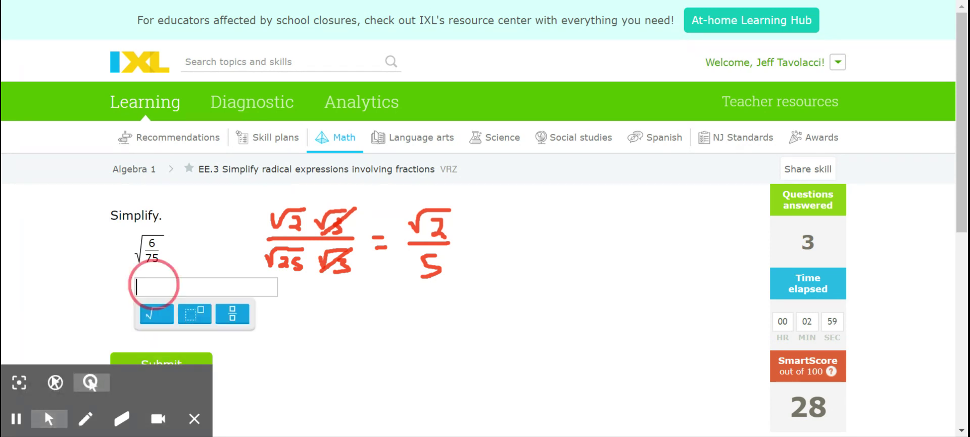
click(232, 313)
click(157, 336)
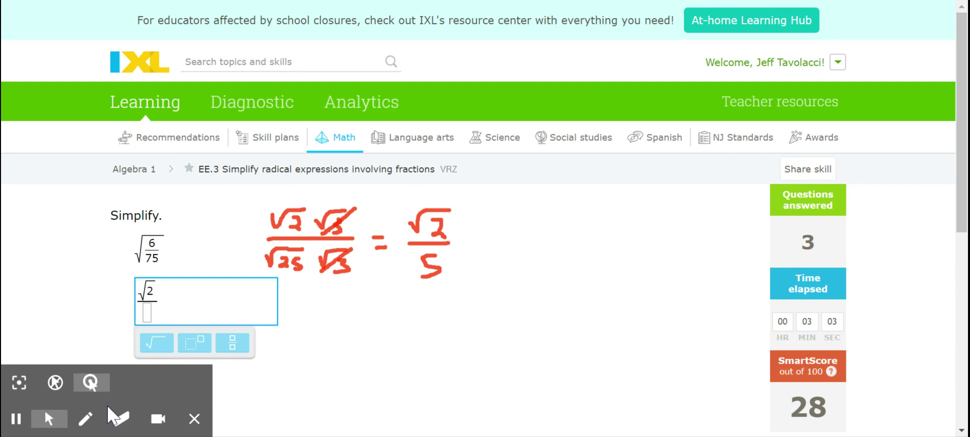
text(5)
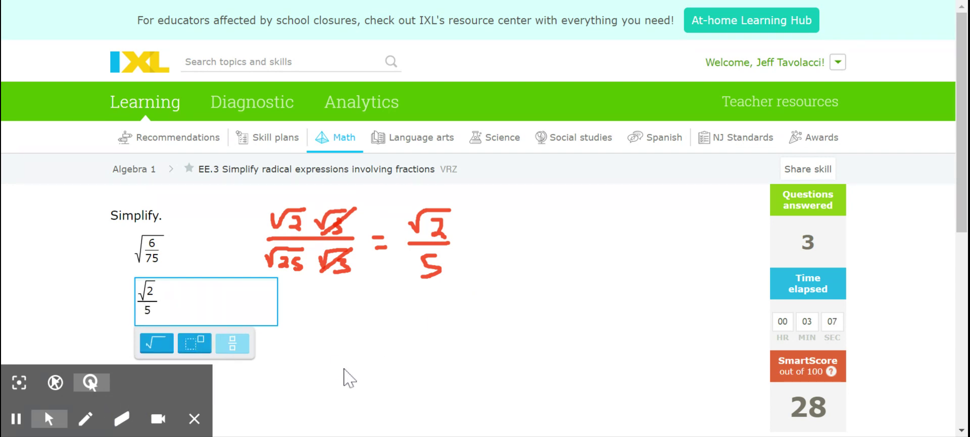
key(Return)
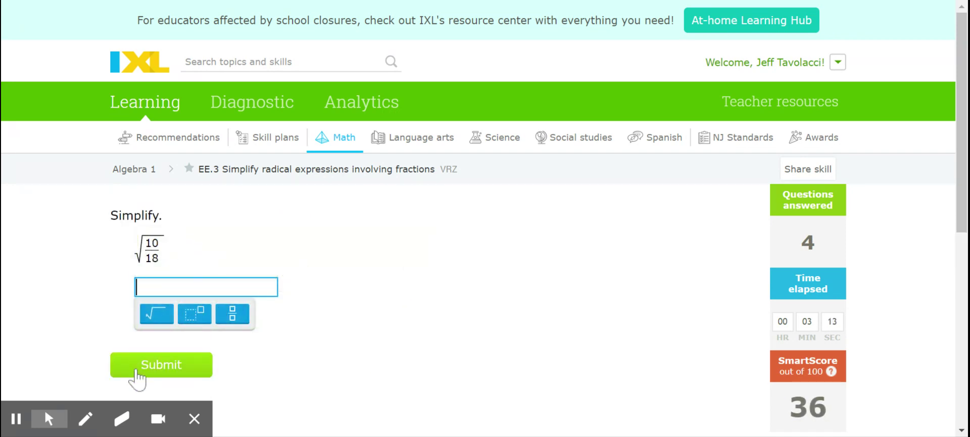
- Handwrite √(10/18) factored as √5·√2 over √9·√2, cross out both √2 factors, and write = √5/3
mouse_move(123, 421)
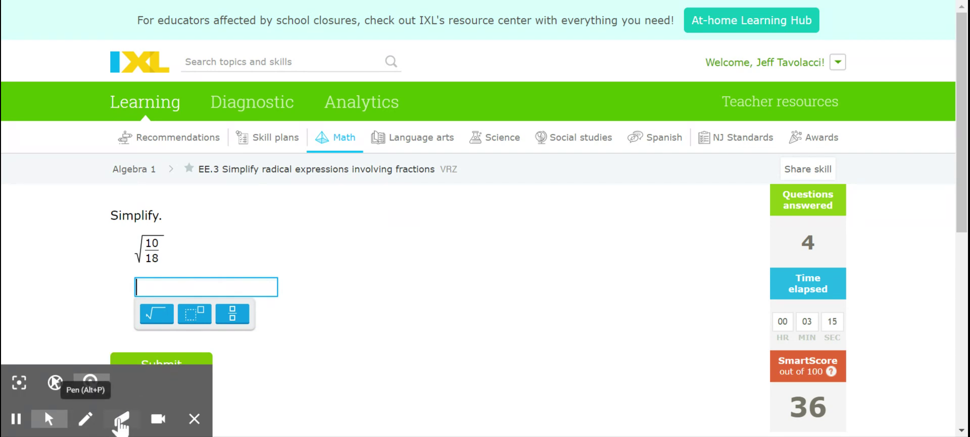
click(86, 419)
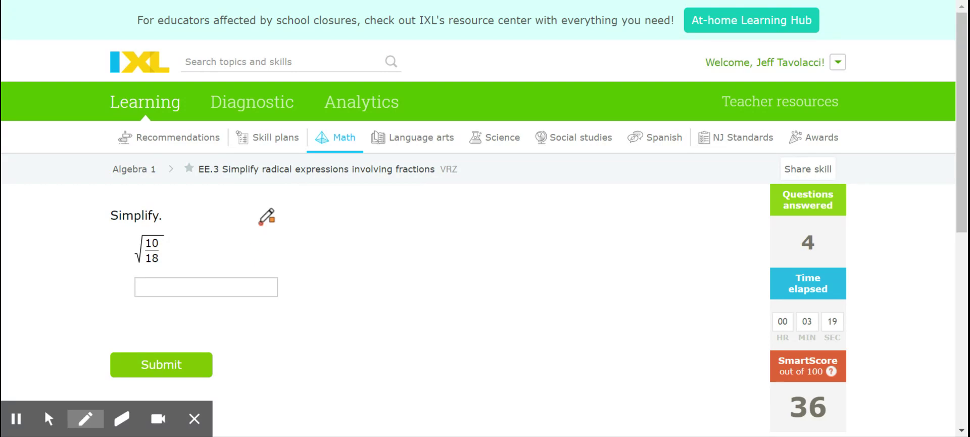
drag(260, 220, 283, 216)
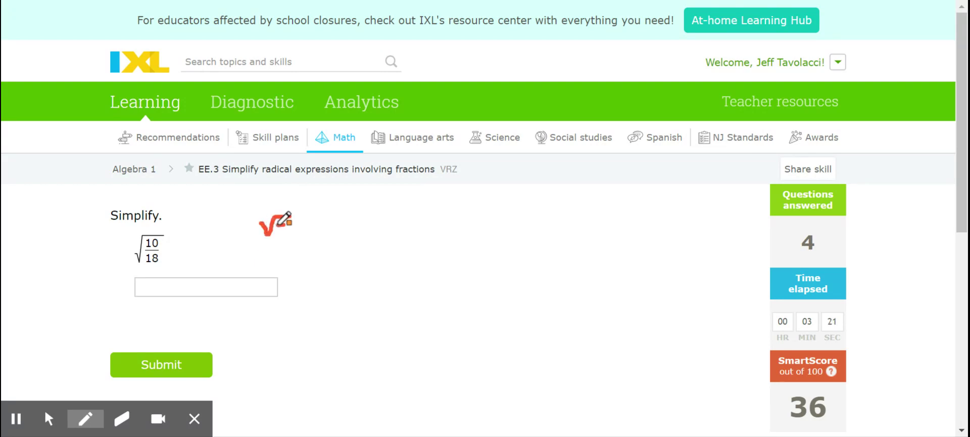
mouse_move(303, 228)
mouse_down()
mouse_move(324, 218)
mouse_move(324, 239)
mouse_up()
drag(265, 246, 326, 244)
click(265, 261)
mouse_move(266, 261)
mouse_down()
mouse_move(326, 252)
mouse_move(332, 273)
mouse_move(338, 256)
mouse_up()
click(306, 261)
mouse_move(327, 228)
mouse_down()
mouse_move(313, 240)
mouse_move(327, 225)
mouse_up()
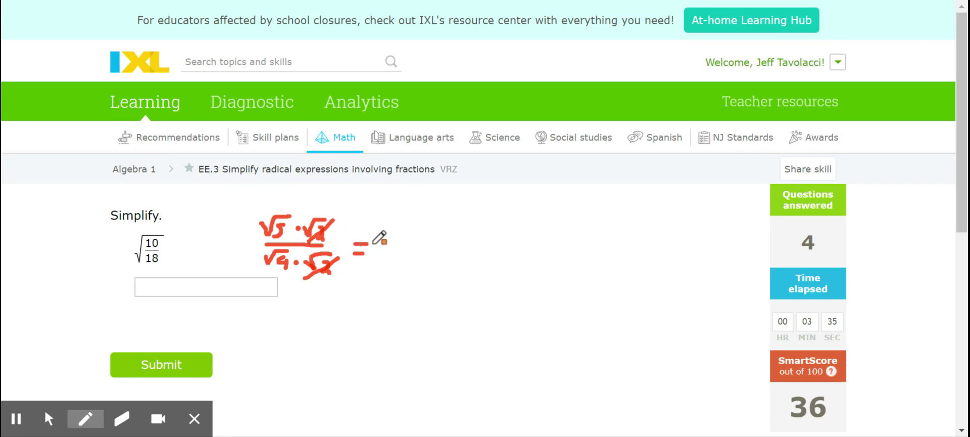
mouse_move(390, 228)
mouse_down()
mouse_move(422, 219)
mouse_move(414, 243)
mouse_move(424, 251)
mouse_up()
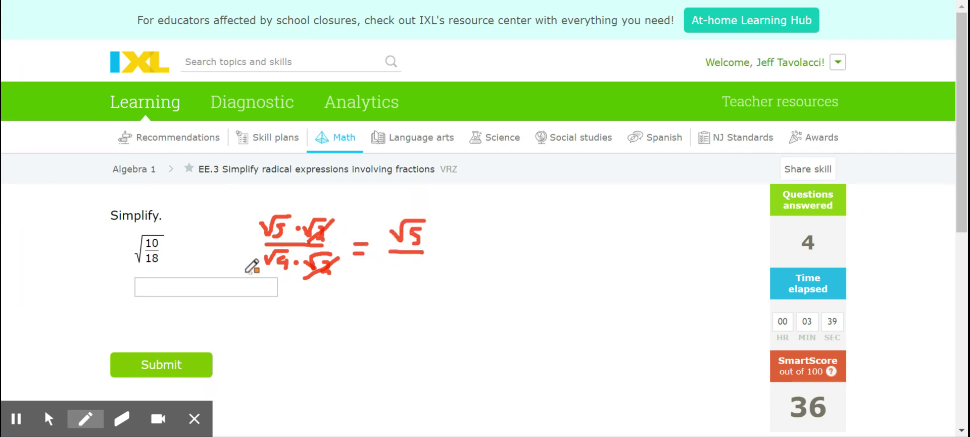
mouse_move(400, 261)
mouse_down()
mouse_move(414, 270)
mouse_move(403, 278)
mouse_up()
- Enter a fraction with √5 over 3 as the answer to √(10/18) and submit it
click(58, 426)
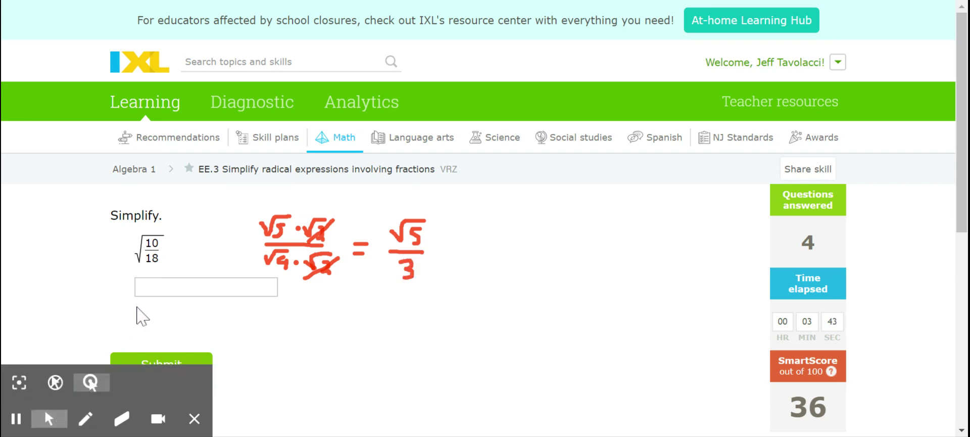
click(152, 285)
click(228, 314)
click(163, 337)
text(5)
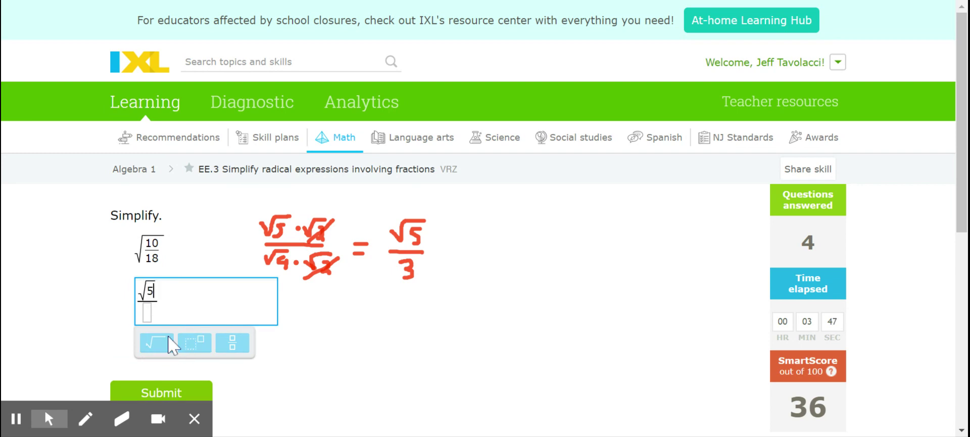
key(Down)
text(3)
key(Return)
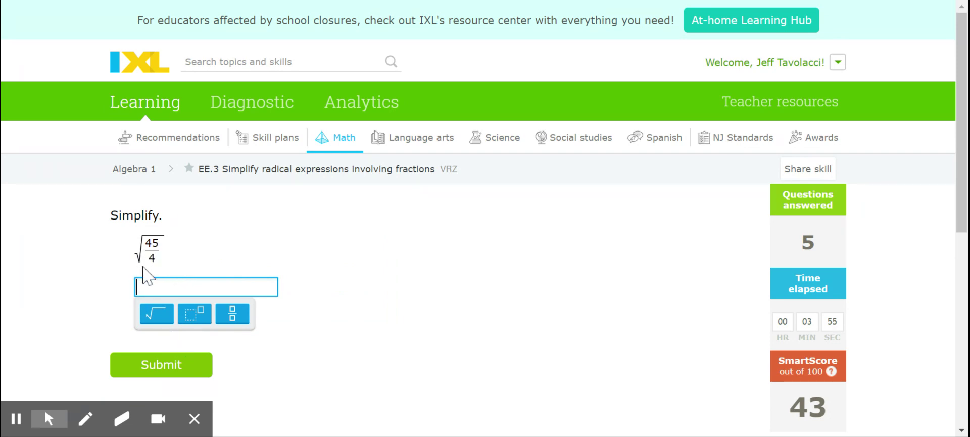
- Handwrite √(45/4) beside the problem as √9·√5 over √4, followed by = 3√5/2
click(82, 425)
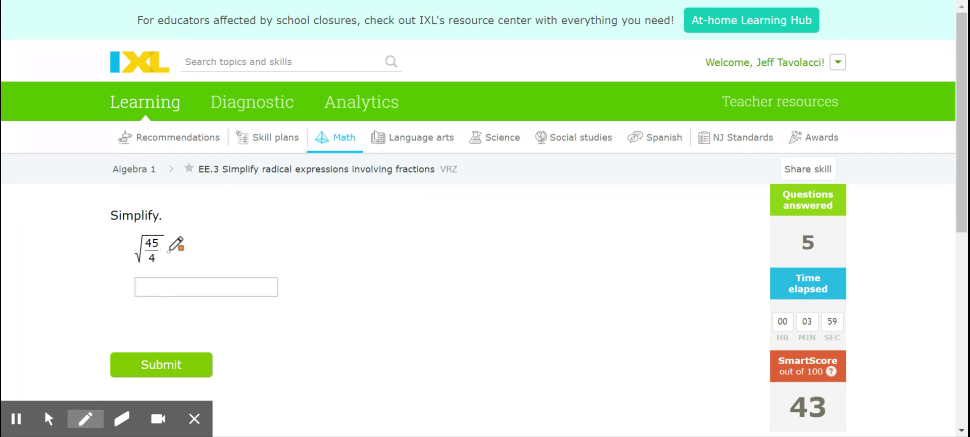
mouse_move(245, 243)
mouse_down()
mouse_move(284, 244)
mouse_move(265, 263)
mouse_move(310, 246)
mouse_up()
mouse_move(302, 250)
mouse_down()
mouse_move(380, 246)
mouse_move(366, 266)
mouse_move(375, 268)
mouse_up()
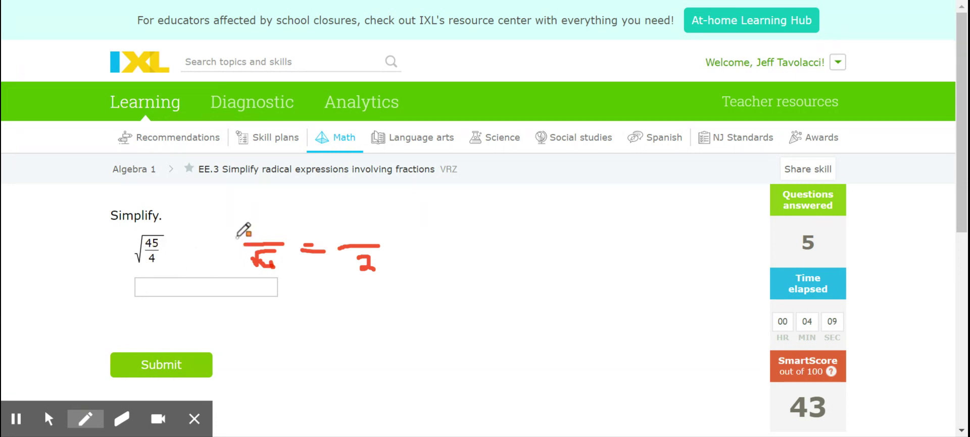
mouse_move(234, 230)
mouse_down()
mouse_move(286, 222)
mouse_move(277, 237)
mouse_up()
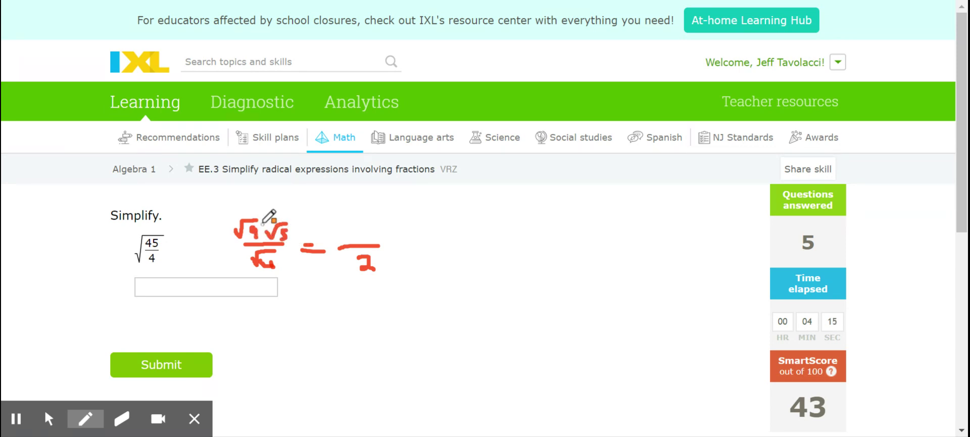
mouse_move(337, 227)
mouse_down()
mouse_move(379, 221)
mouse_move(372, 243)
mouse_up()
- Enter a fraction with 3√5 over 2 as the answer to √(45/4) and submit it
mouse_move(146, 427)
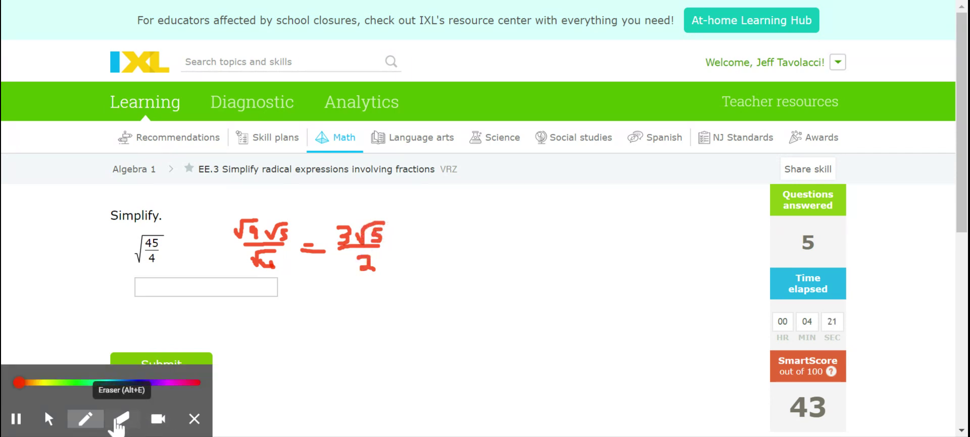
click(49, 418)
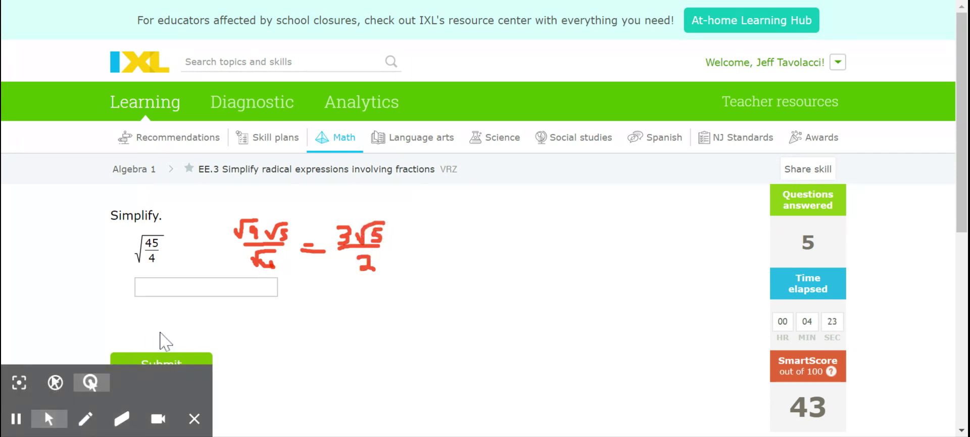
click(160, 288)
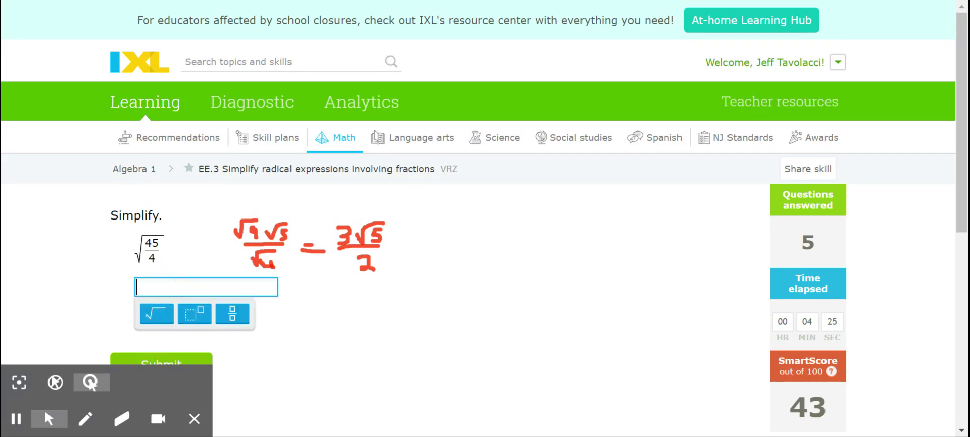
click(230, 315)
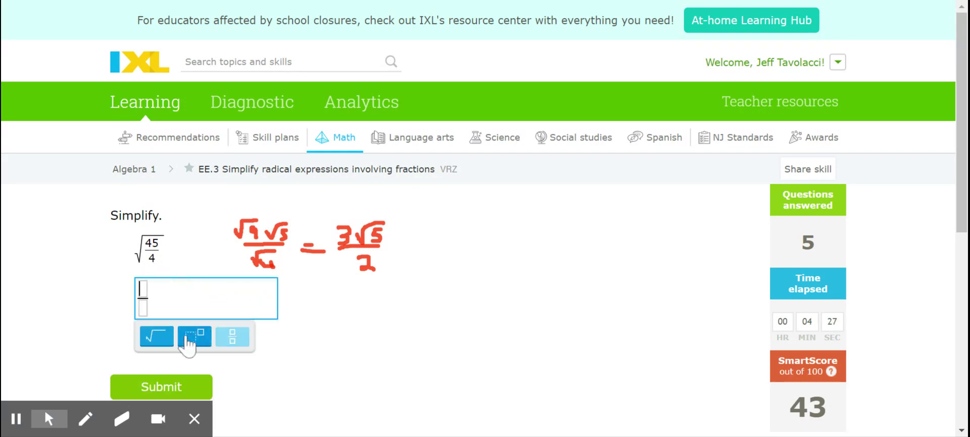
click(168, 337)
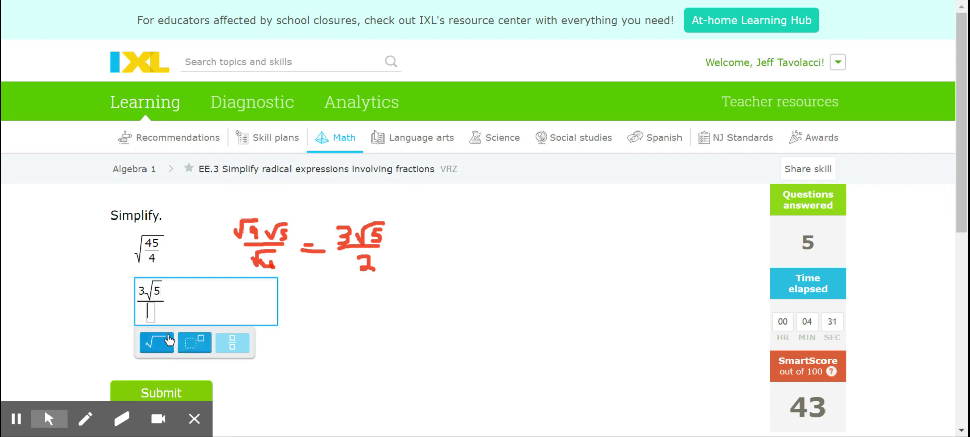
text(2)
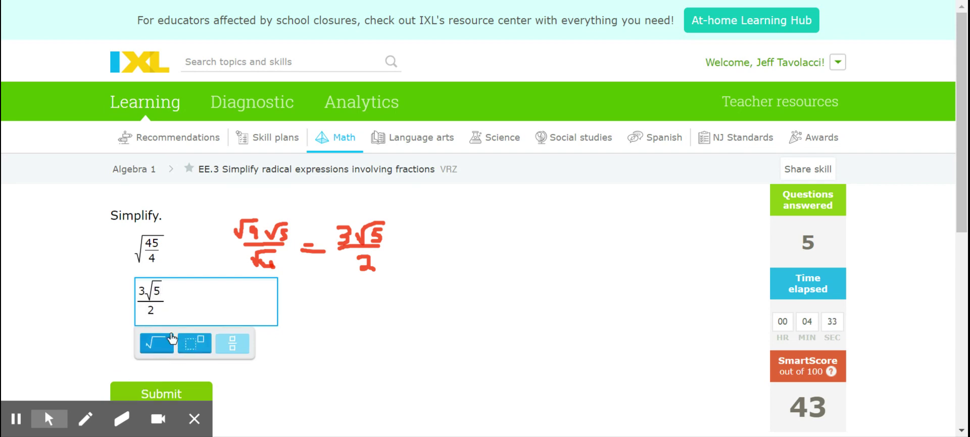
click(189, 394)
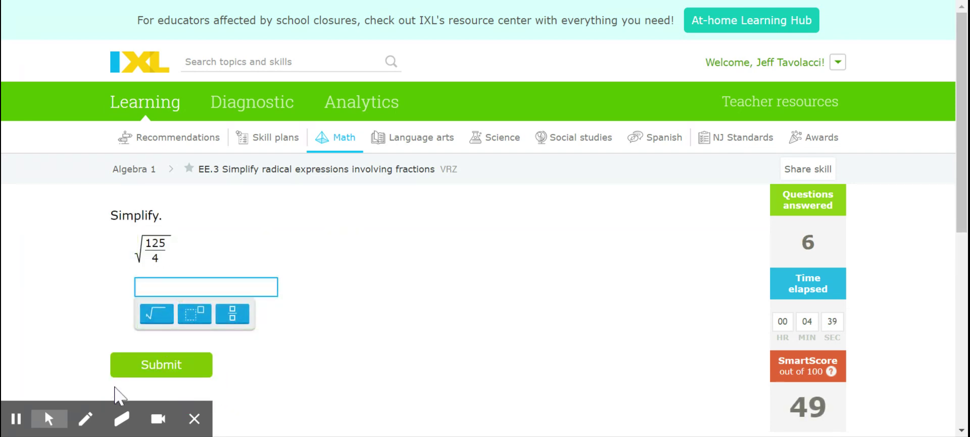
- Handwrite = √25·√5 over √4 beside √(125/4), followed by = 5√5/2
click(85, 418)
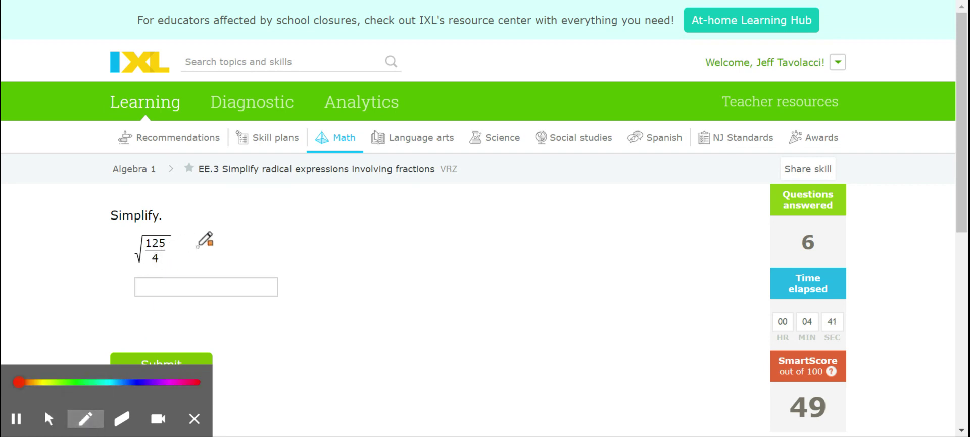
mouse_move(196, 255)
mouse_down()
mouse_move(273, 248)
mouse_move(252, 260)
mouse_move(278, 249)
mouse_move(264, 273)
mouse_up()
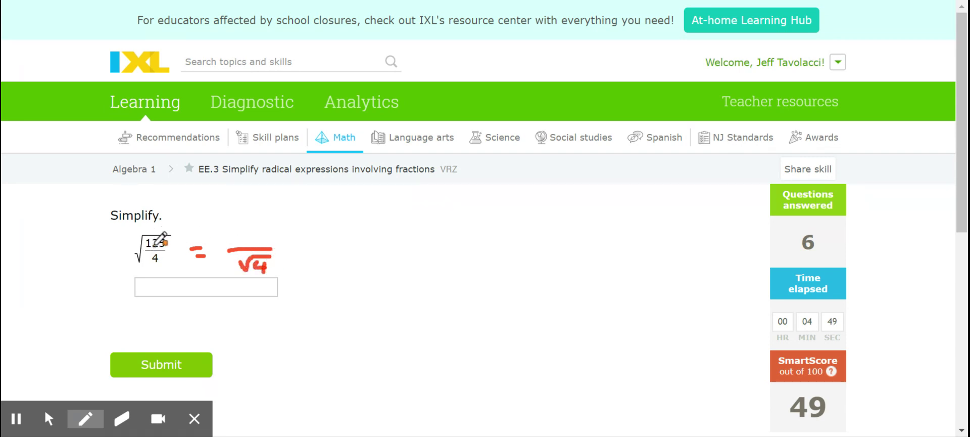
mouse_move(218, 233)
mouse_down()
mouse_move(226, 240)
mouse_move(229, 222)
mouse_move(247, 221)
mouse_move(244, 243)
mouse_move(283, 223)
mouse_up()
mouse_move(280, 230)
mouse_down()
mouse_move(272, 243)
mouse_move(320, 256)
mouse_up()
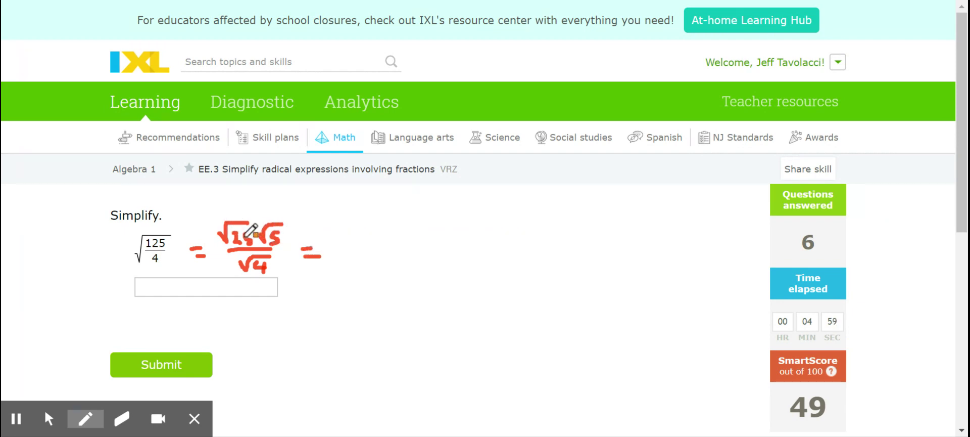
mouse_move(353, 228)
mouse_down()
mouse_move(340, 245)
mouse_move(387, 227)
mouse_move(383, 246)
mouse_up()
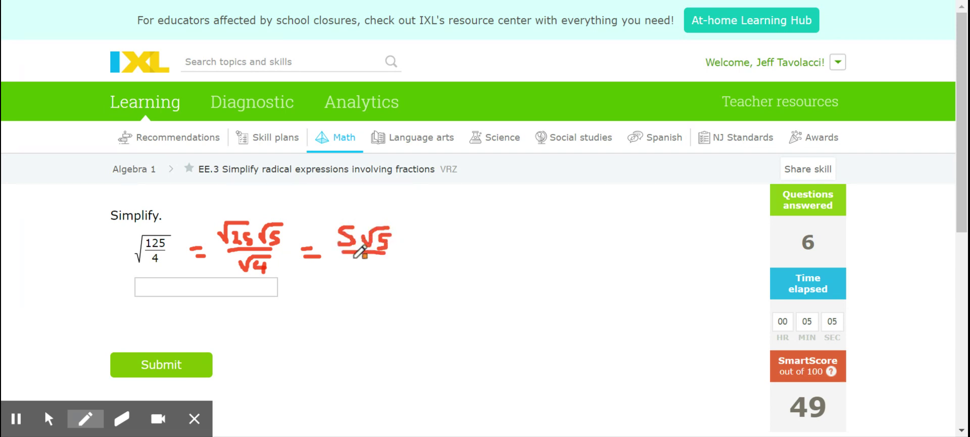
mouse_move(331, 265)
mouse_down()
mouse_move(380, 253)
mouse_move(365, 270)
mouse_up()
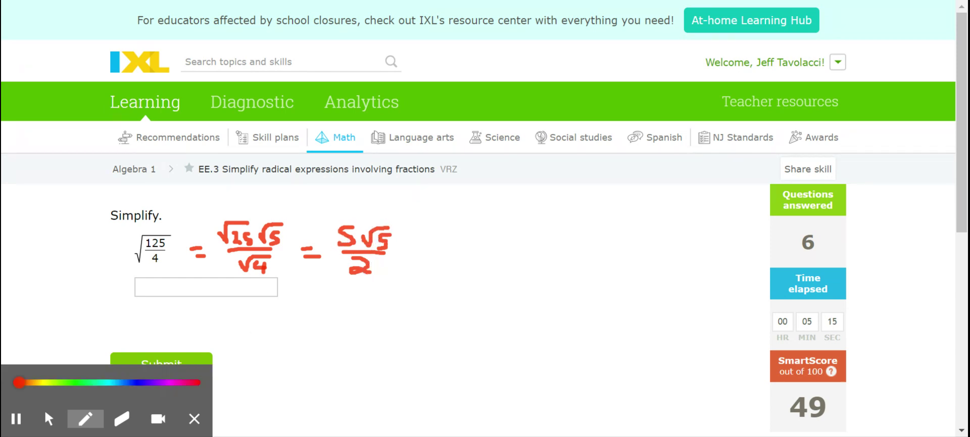
- Enter a fraction with 5√5 over 2 as the answer to √(125/4) and submit it
click(49, 419)
click(217, 288)
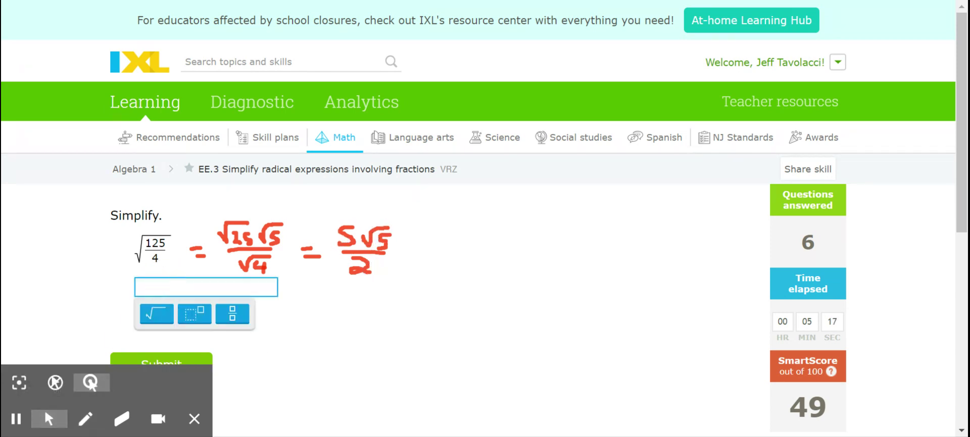
click(232, 314)
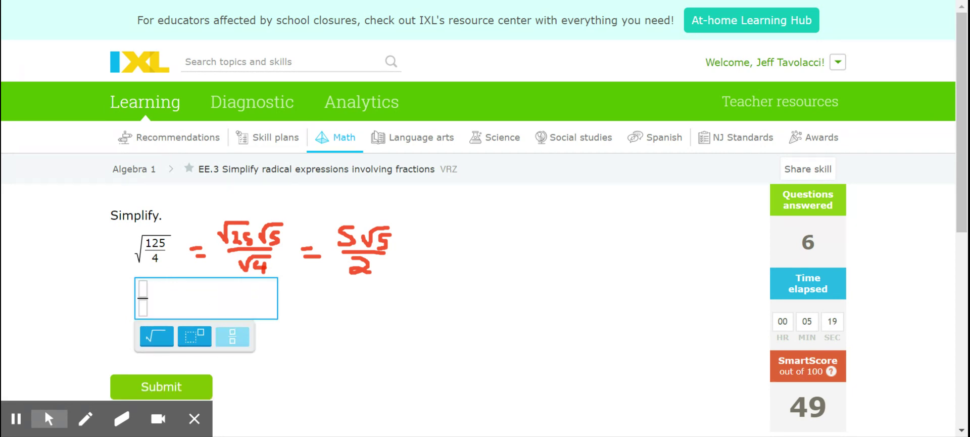
text(5)
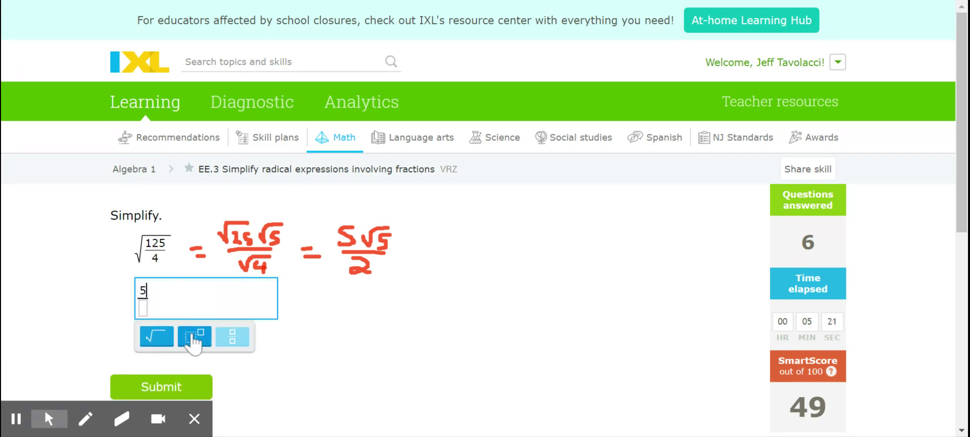
click(166, 344)
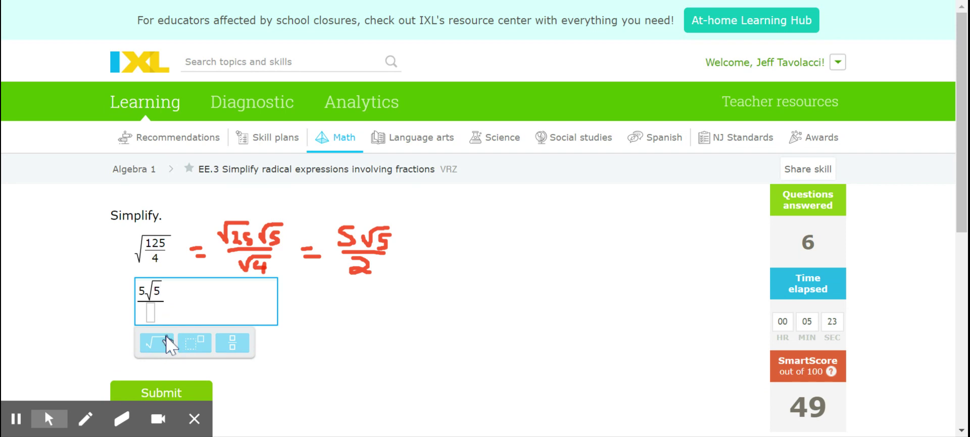
click(151, 312)
text(2)
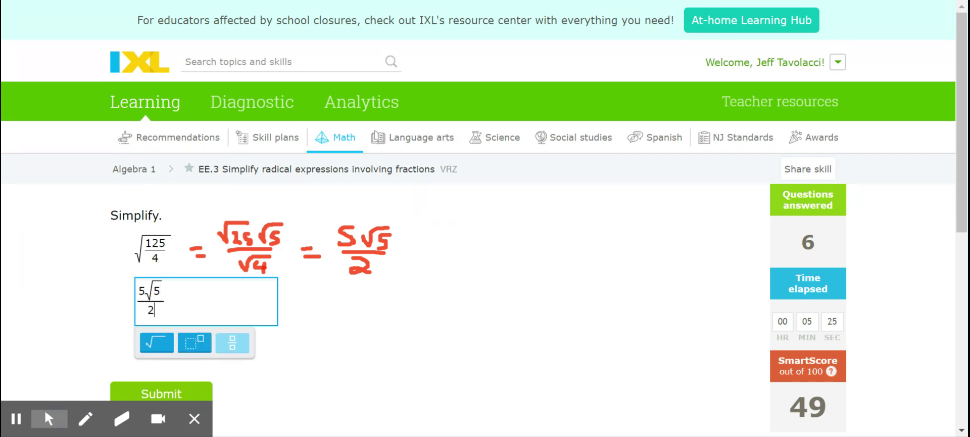
click(182, 388)
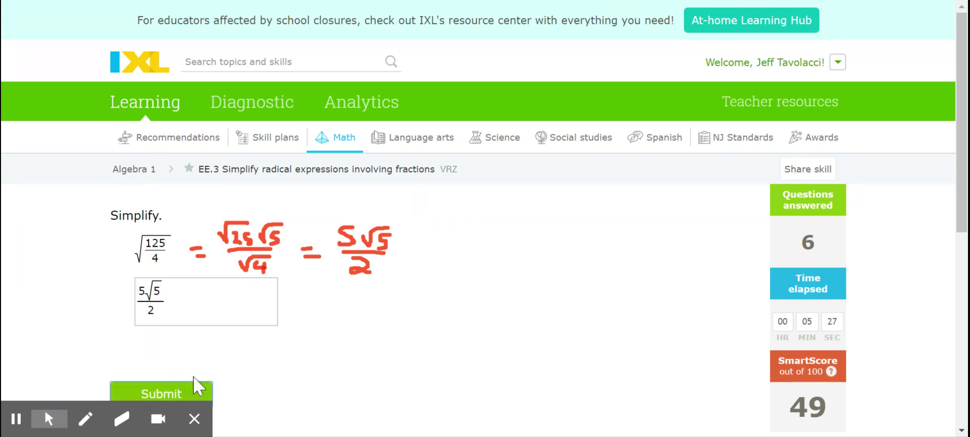
- Handwrite √(6/75) factored as √3·√2 over √25·√3, cross out both √3 factors, and write = √2/5
click(84, 422)
mouse_move(212, 233)
mouse_down()
mouse_move(276, 247)
mouse_move(213, 267)
mouse_move(229, 260)
mouse_move(236, 268)
mouse_move(273, 265)
mouse_move(214, 250)
mouse_up()
mouse_move(301, 251)
mouse_down()
mouse_move(315, 260)
mouse_move(360, 228)
mouse_move(346, 275)
mouse_up()
- Enter a fraction with √2 over 5 as the answer to the repeated √(6/75) problem and submit it
click(47, 417)
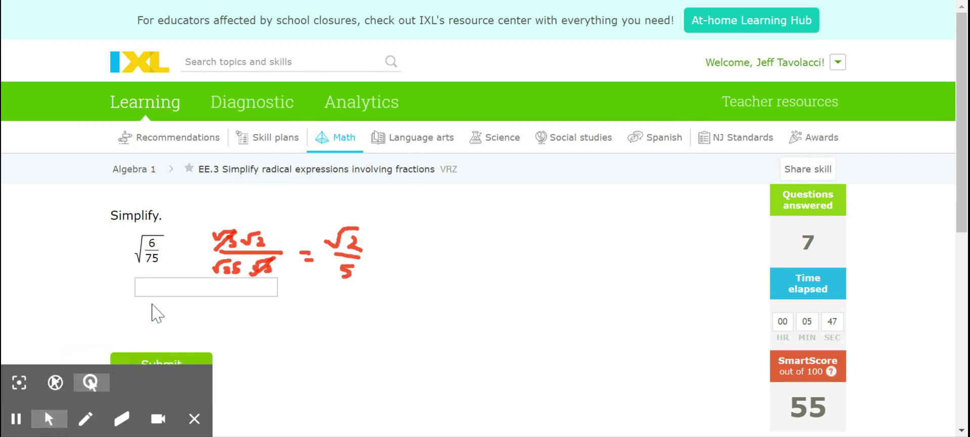
click(152, 287)
click(222, 322)
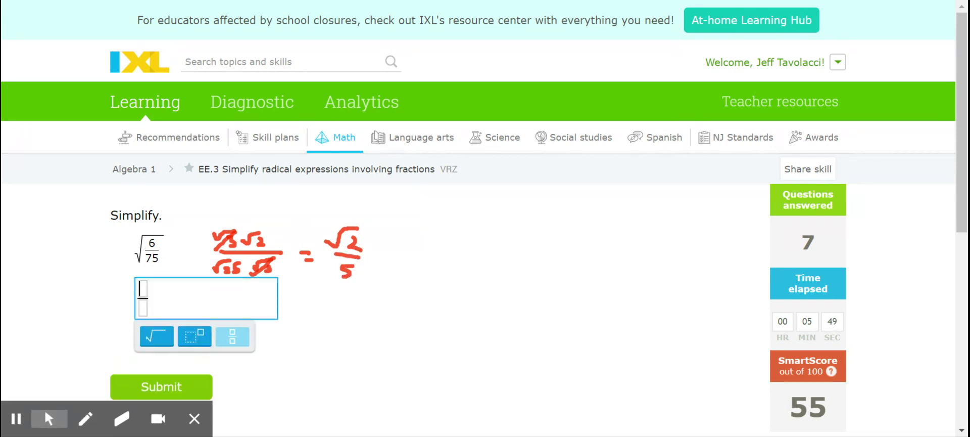
click(169, 334)
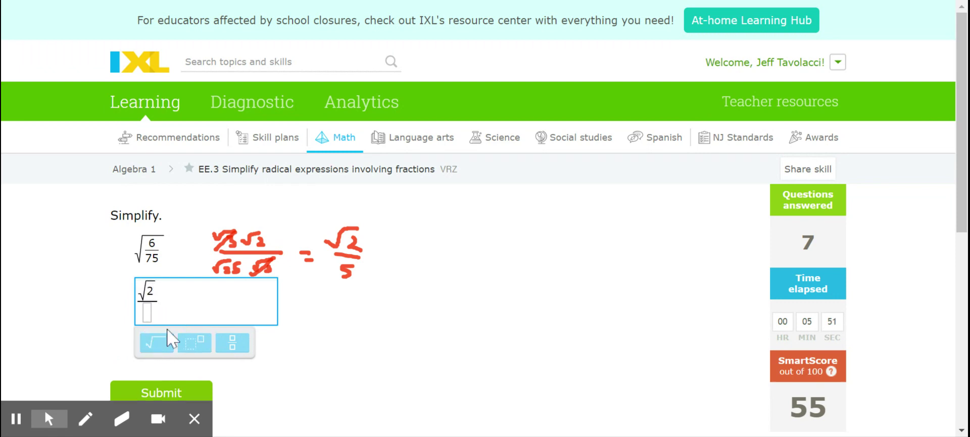
text(5)
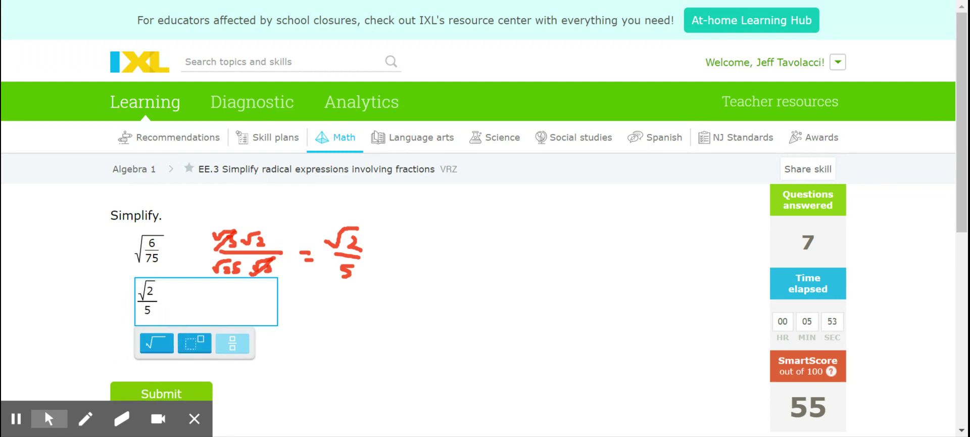
click(174, 391)
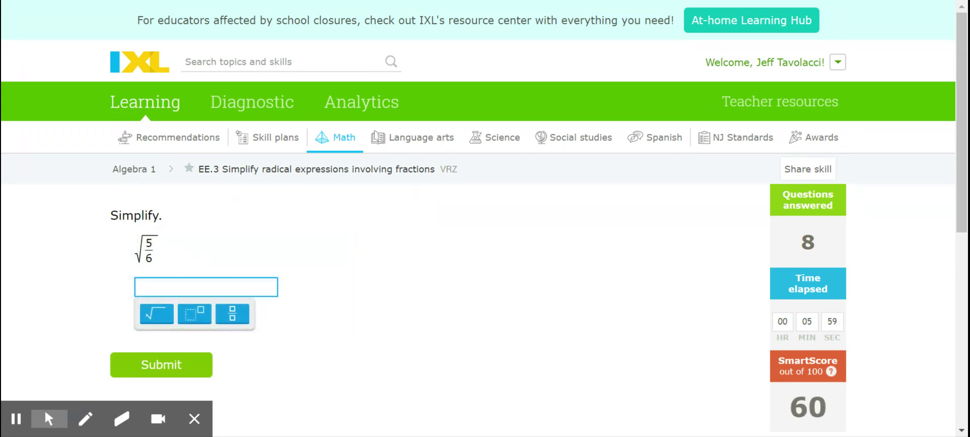
- Handwrite √(5/6) as √5 over √6 beside the problem, multiplied by √6 over √6
click(86, 418)
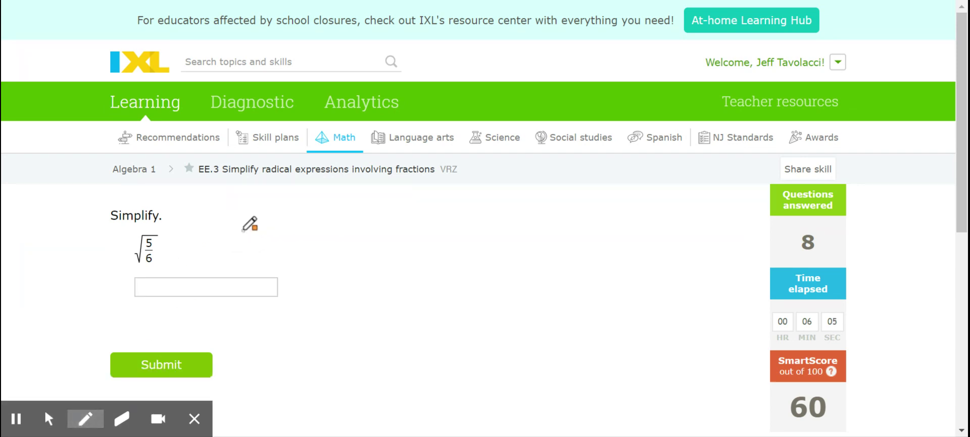
mouse_move(245, 233)
mouse_down()
mouse_move(267, 219)
mouse_move(256, 257)
mouse_move(263, 249)
mouse_move(263, 271)
mouse_up()
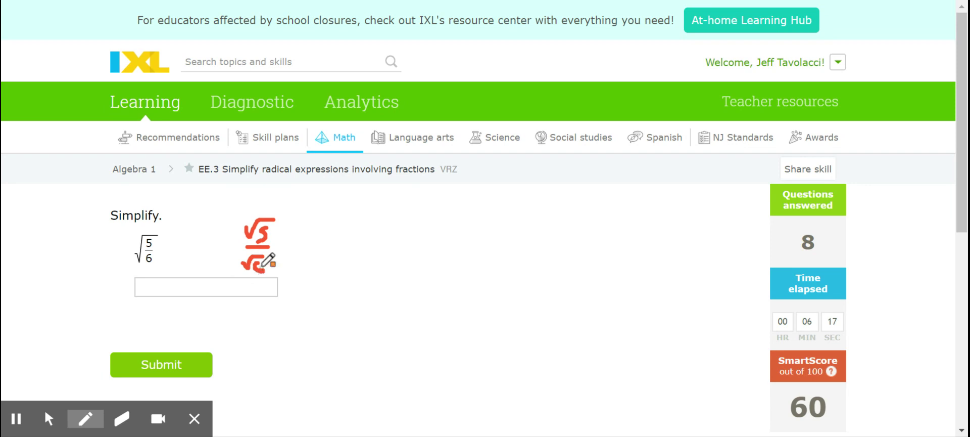
click(280, 248)
mouse_move(294, 230)
mouse_down()
mouse_move(322, 223)
mouse_move(326, 252)
mouse_move(302, 262)
mouse_move(323, 259)
mouse_move(310, 277)
mouse_up()
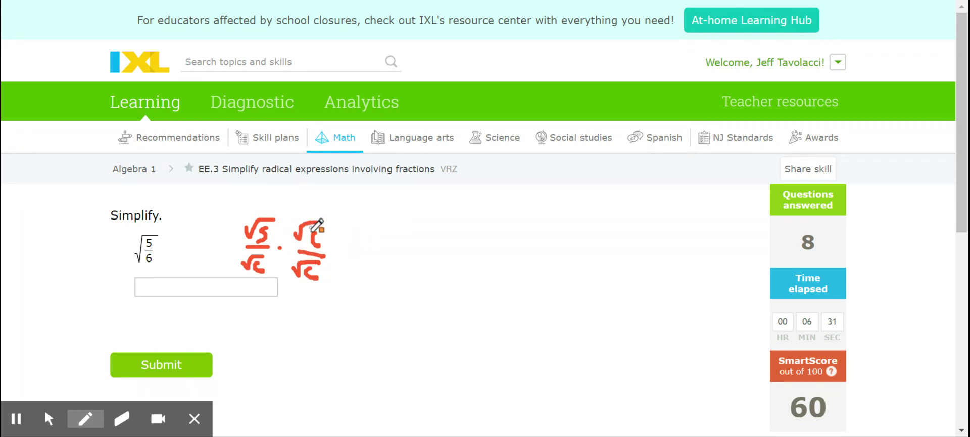
- Continue the handwritten product with = √30 over √36, followed by = √30 over 6
mouse_move(317, 230)
mouse_down()
mouse_move(319, 252)
mouse_move(353, 252)
mouse_up()
mouse_move(342, 259)
mouse_down()
mouse_move(403, 252)
mouse_move(377, 273)
mouse_move(397, 283)
mouse_up()
mouse_move(427, 257)
mouse_down()
mouse_move(502, 257)
mouse_move(494, 279)
mouse_up()
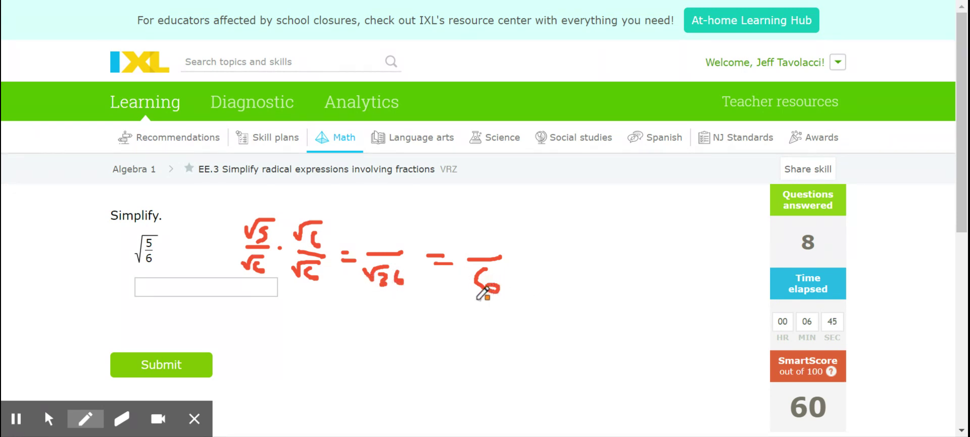
mouse_move(361, 237)
mouse_down()
mouse_move(373, 223)
mouse_move(386, 223)
mouse_move(380, 245)
mouse_move(399, 235)
mouse_up()
mouse_move(461, 239)
mouse_down()
mouse_move(486, 236)
mouse_move(485, 253)
mouse_move(497, 246)
mouse_move(492, 237)
mouse_move(486, 257)
mouse_up()
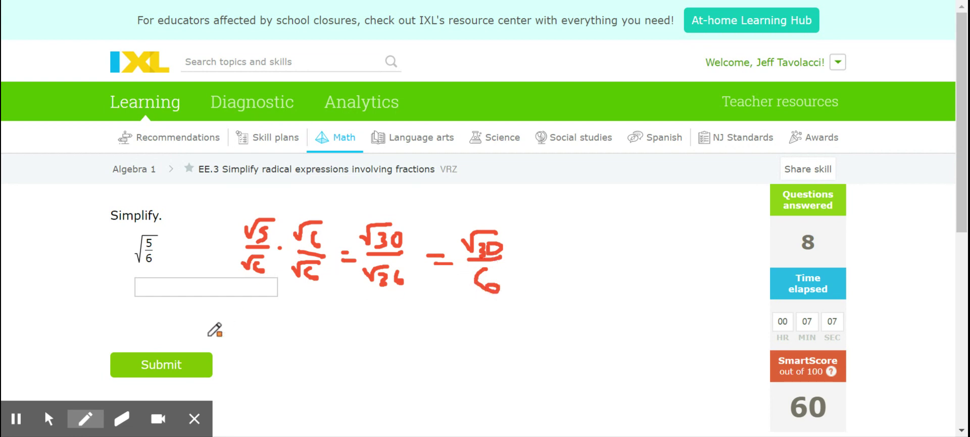
- Enter a fraction with √30 over 6 as the answer to √(5/6) and submit it
click(49, 418)
click(150, 291)
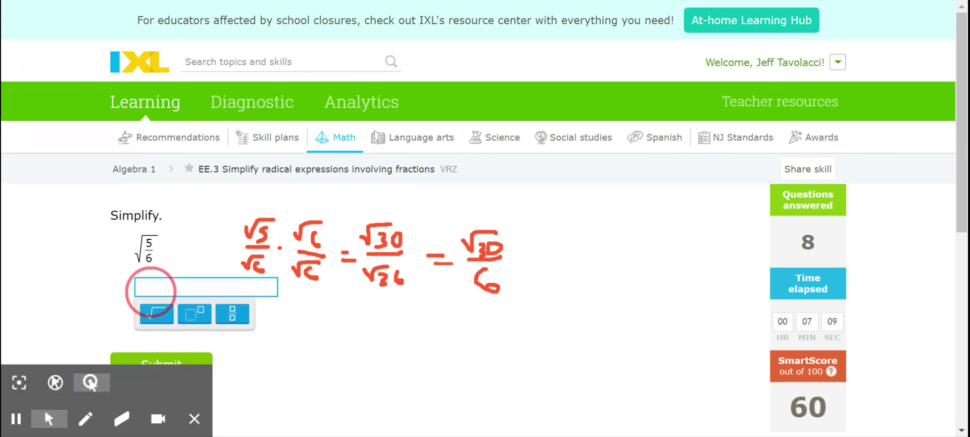
click(232, 313)
click(158, 339)
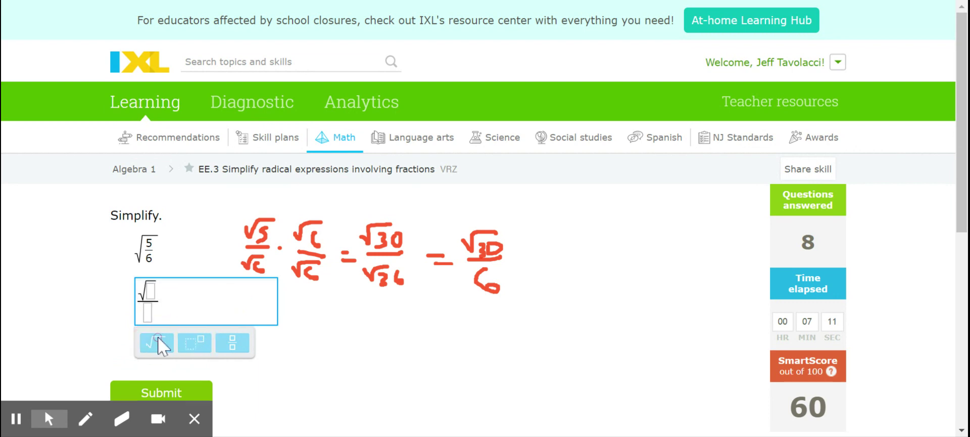
text(30)
click(151, 313)
text(6)
click(168, 390)
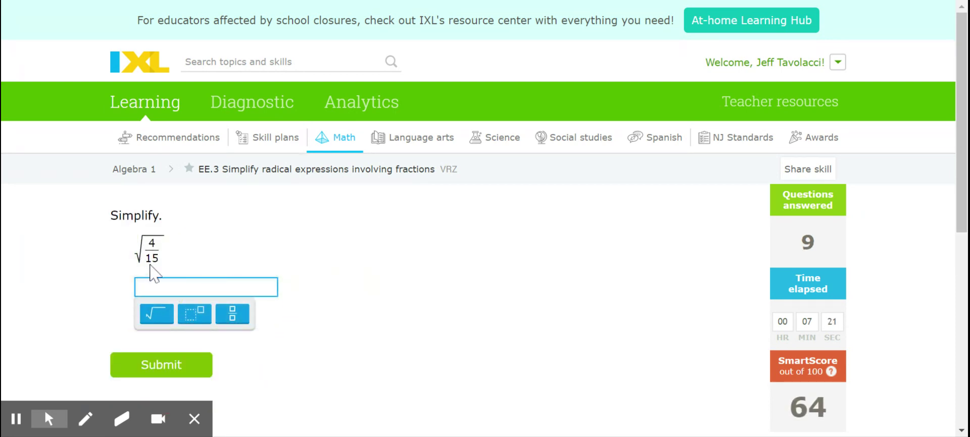
- Handwrite √(4/15) as √4 over √15 in red beside the problem
click(86, 419)
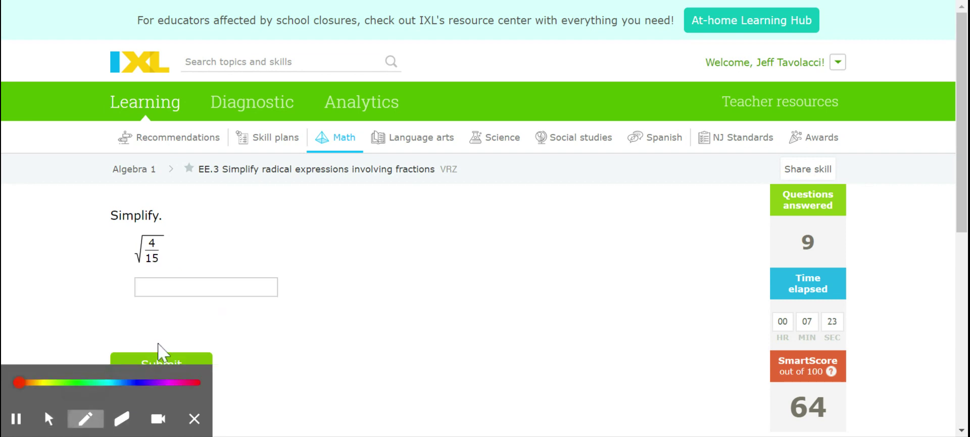
mouse_move(216, 222)
mouse_down()
mouse_move(224, 231)
mouse_move(245, 217)
mouse_move(232, 238)
mouse_move(261, 240)
mouse_move(240, 261)
mouse_up()
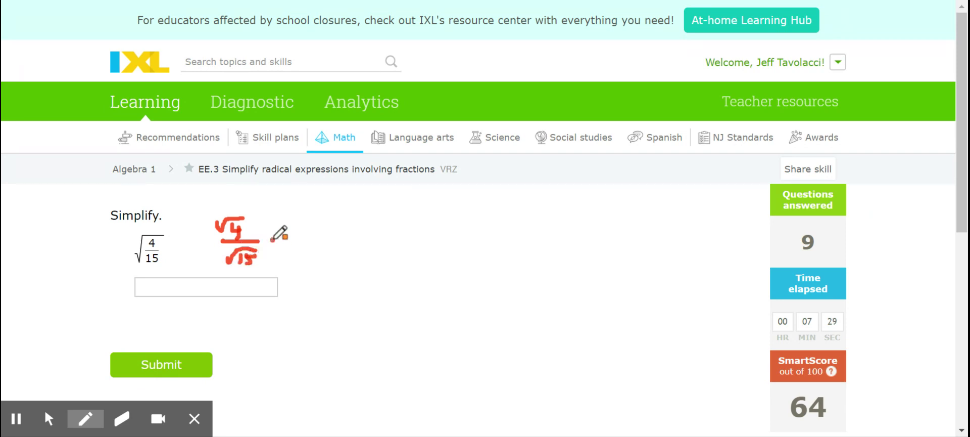
drag(306, 218, 322, 233)
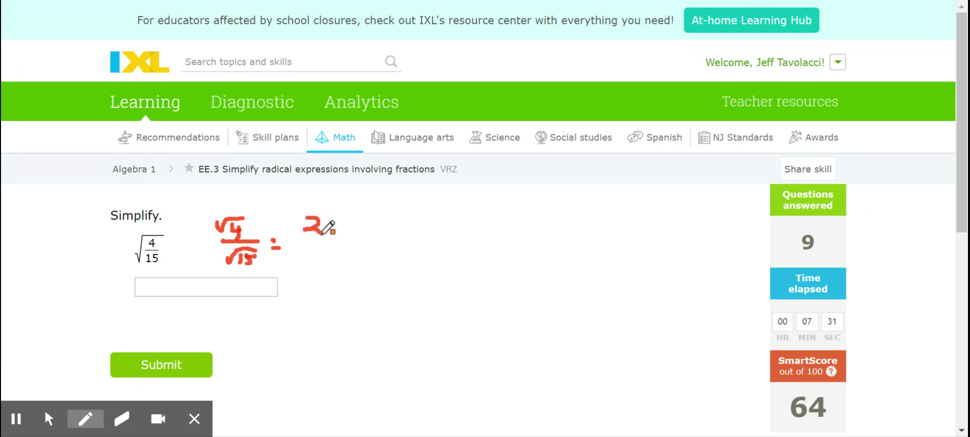
click(122, 418)
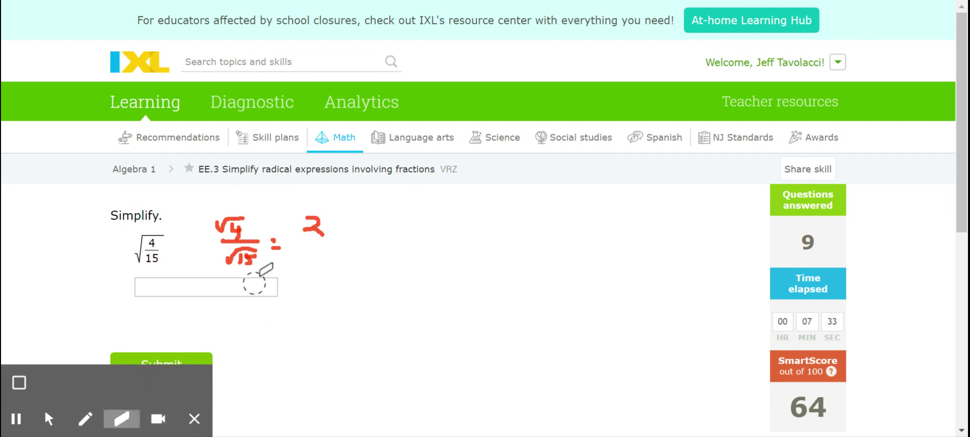
mouse_move(309, 222)
mouse_down()
mouse_move(314, 237)
mouse_move(280, 242)
mouse_up()
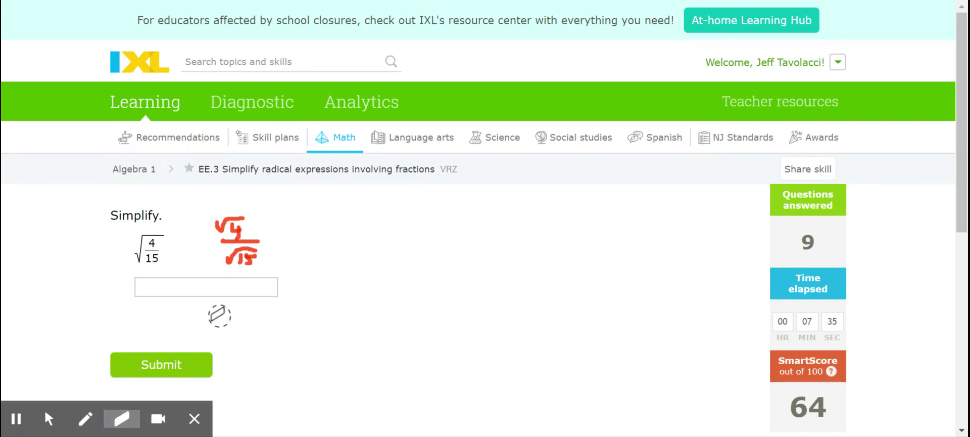
- Handwrite · √15/√15 after √4/√15, followed by two equated fraction bars with the denominators √225 and 15
click(85, 419)
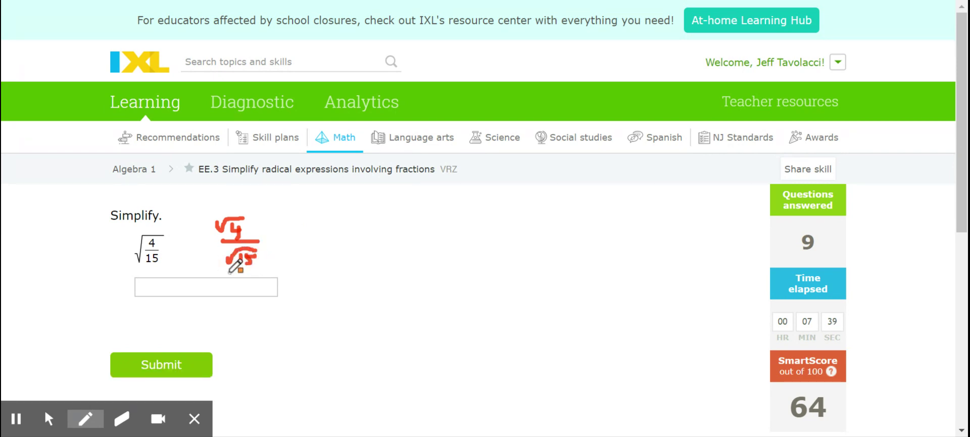
mouse_move(275, 234)
mouse_down()
mouse_move(293, 219)
mouse_move(309, 225)
mouse_move(306, 240)
mouse_move(279, 248)
mouse_move(301, 263)
mouse_move(344, 246)
mouse_move(345, 255)
mouse_move(422, 245)
mouse_up()
mouse_move(365, 263)
mouse_down()
mouse_move(415, 263)
mouse_move(388, 280)
mouse_up()
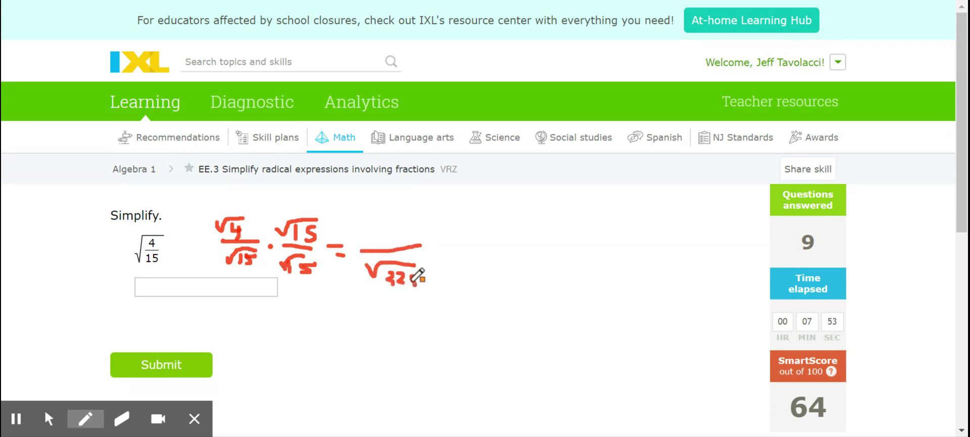
mouse_move(436, 246)
mouse_down()
mouse_move(458, 244)
mouse_move(458, 257)
mouse_move(518, 247)
mouse_move(485, 273)
mouse_move(519, 263)
mouse_move(502, 273)
mouse_up()
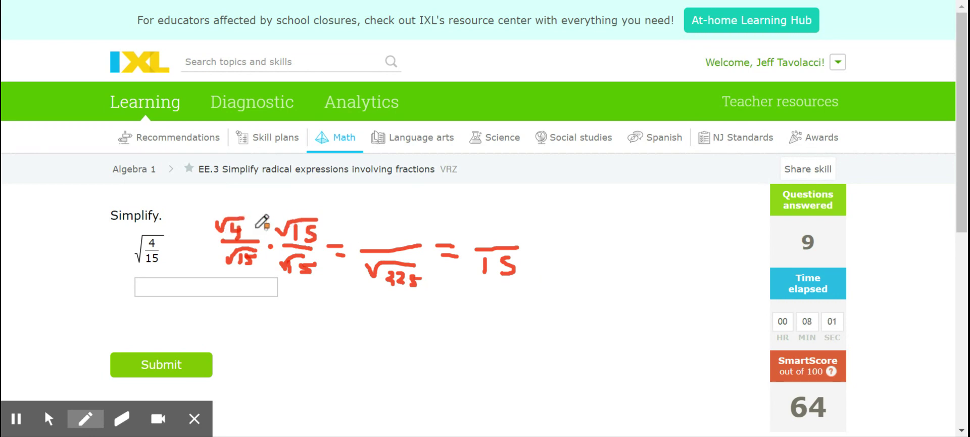
- Circle √4 in the handwritten working and write 2√15 as the numerator over both √225 and 15
mouse_move(237, 211)
mouse_down()
mouse_move(225, 236)
mouse_move(253, 206)
mouse_up()
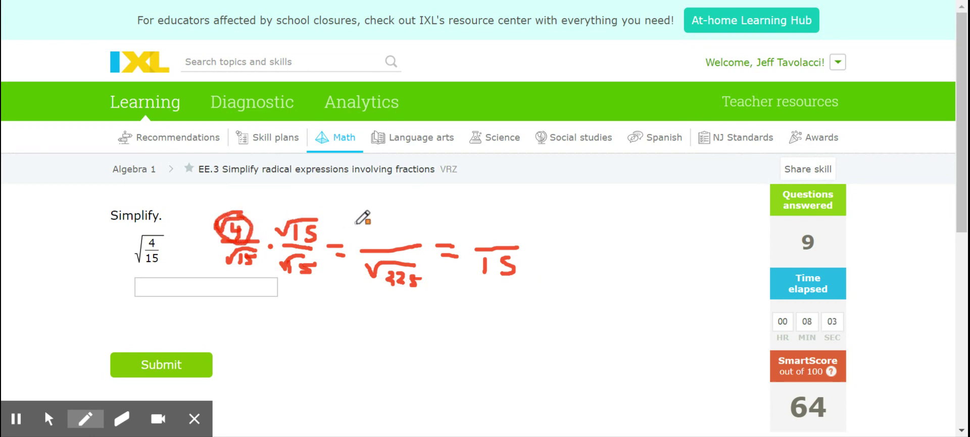
mouse_move(357, 227)
mouse_down()
mouse_move(377, 224)
mouse_move(379, 241)
mouse_move(405, 218)
mouse_move(424, 222)
mouse_move(432, 238)
mouse_up()
click(390, 229)
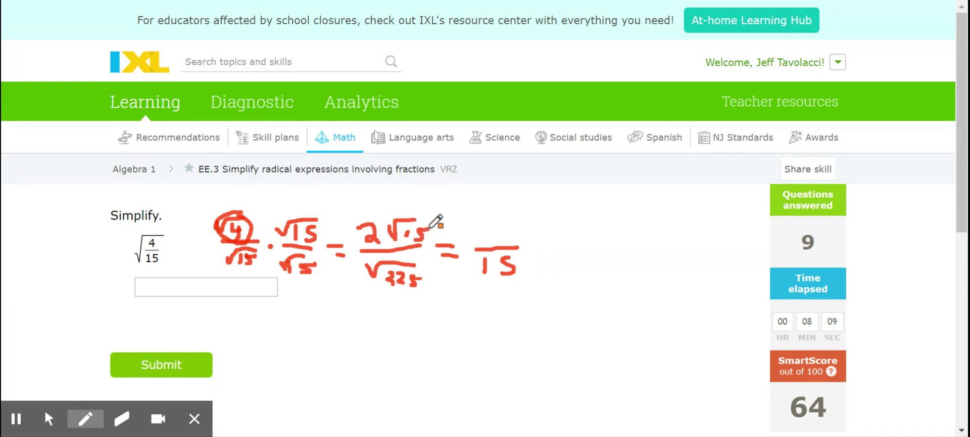
mouse_move(473, 225)
mouse_down()
mouse_move(478, 237)
mouse_move(517, 220)
mouse_move(501, 236)
mouse_move(534, 229)
mouse_up()
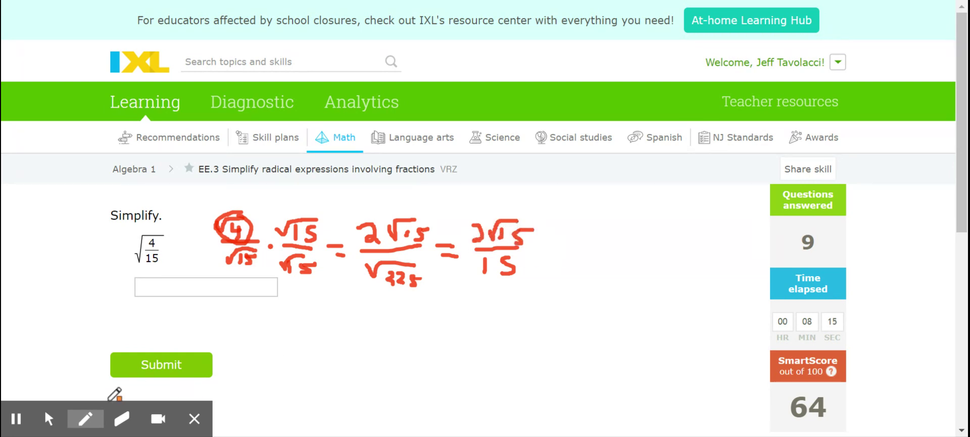
- Enter a fraction with 2√15 over 15 as the answer to √(4/15) and submit it
click(49, 419)
click(202, 287)
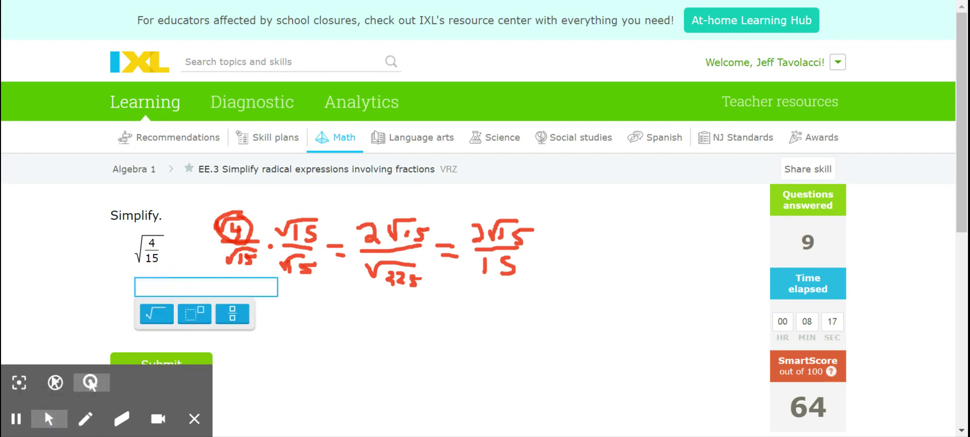
click(232, 316)
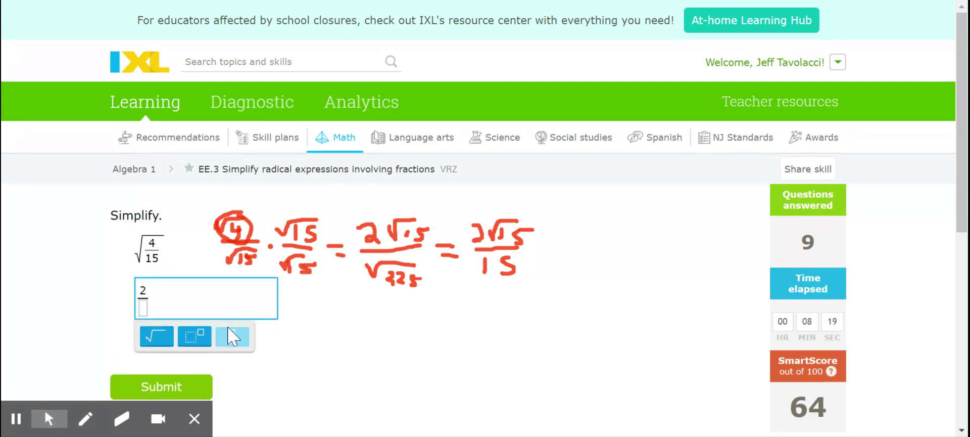
click(158, 336)
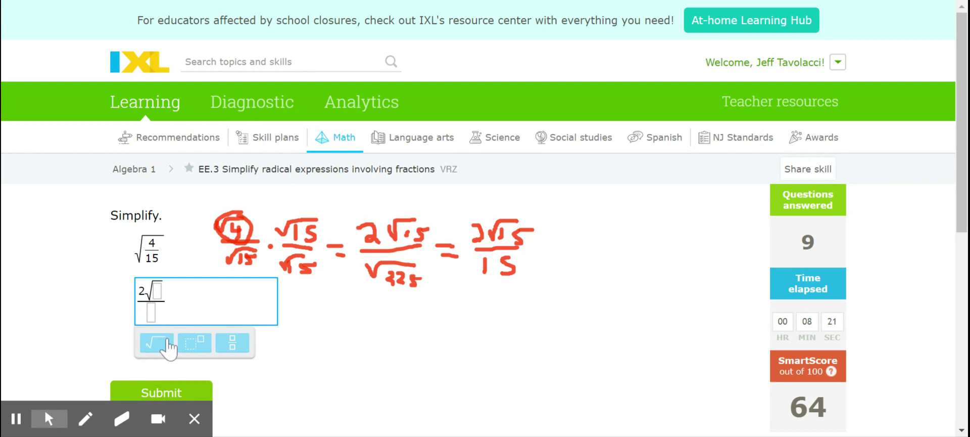
key(Down)
text(1)
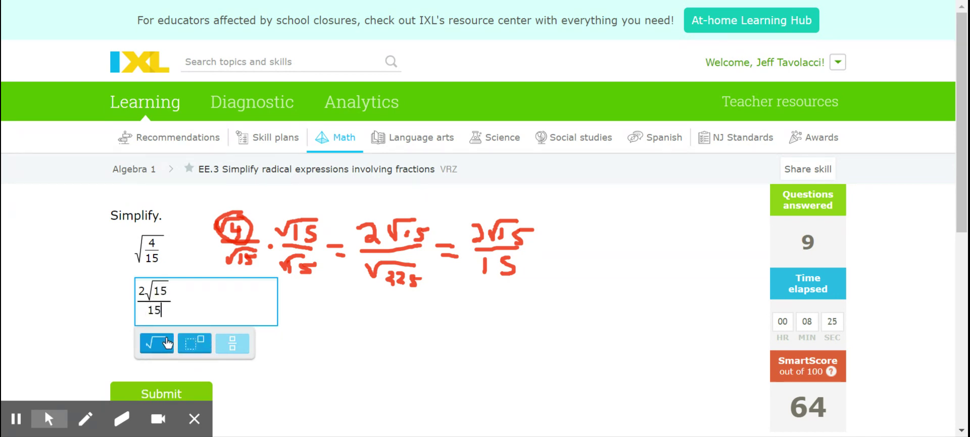
click(178, 395)
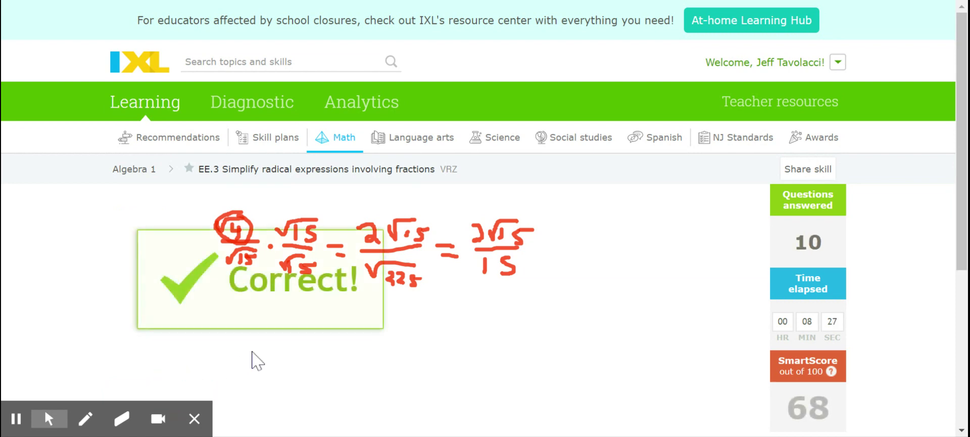